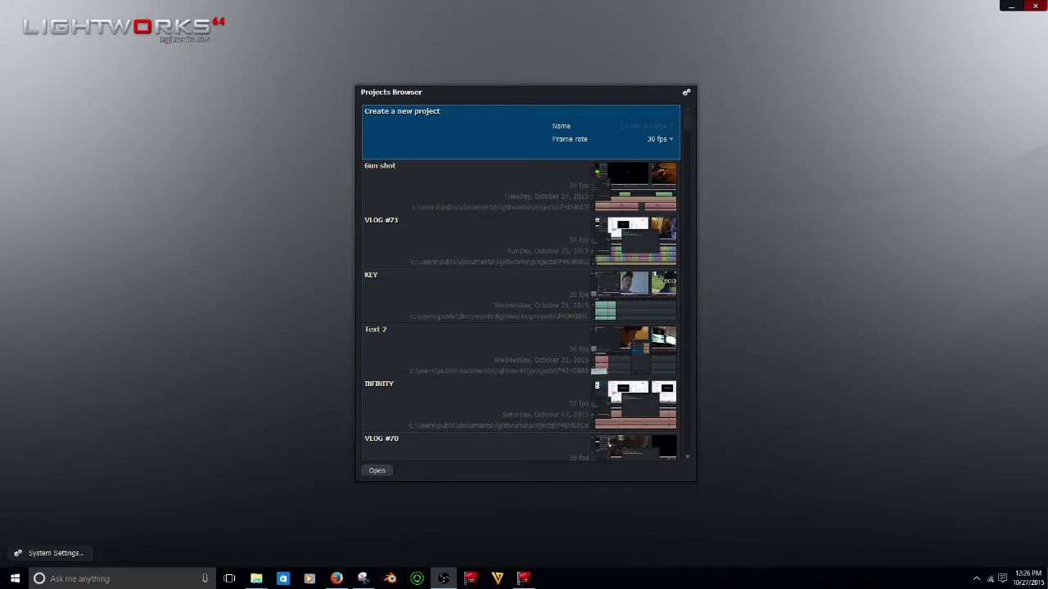
Step: Create a new 30 fps project named "flash" and close the file import window
{"action": "left_click", "coordinate": [644, 126]}
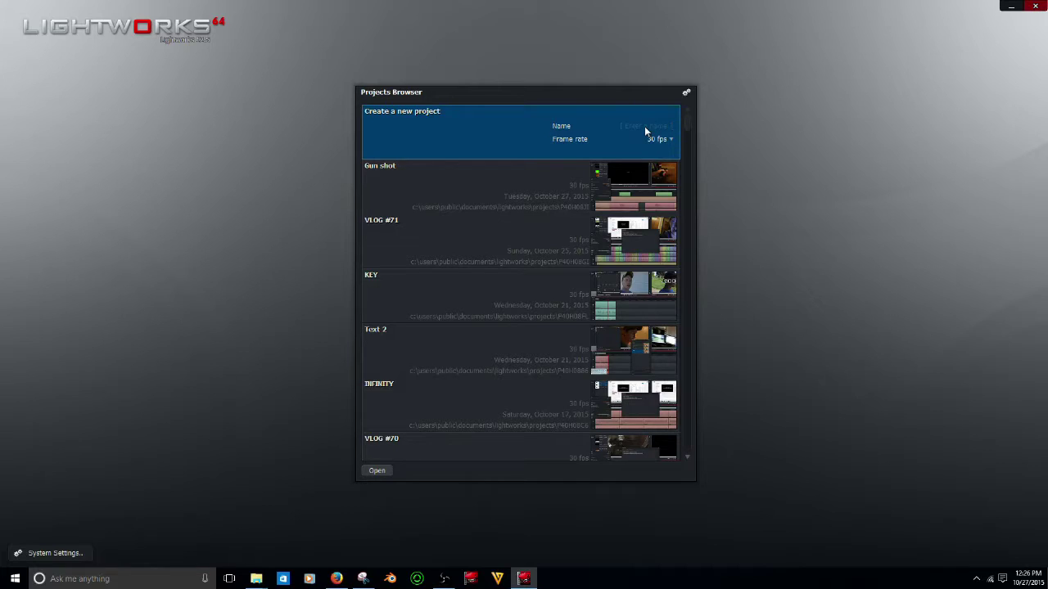
{"action": "type", "text": "fla"}
{"action": "key", "text": "Return"}
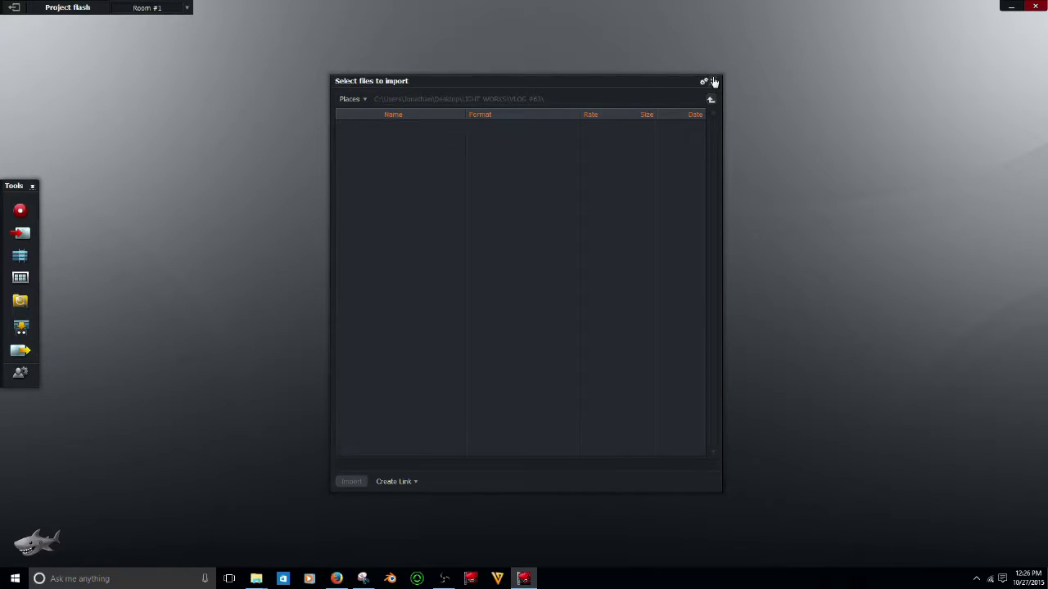
{"action": "left_click", "coordinate": [713, 82]}
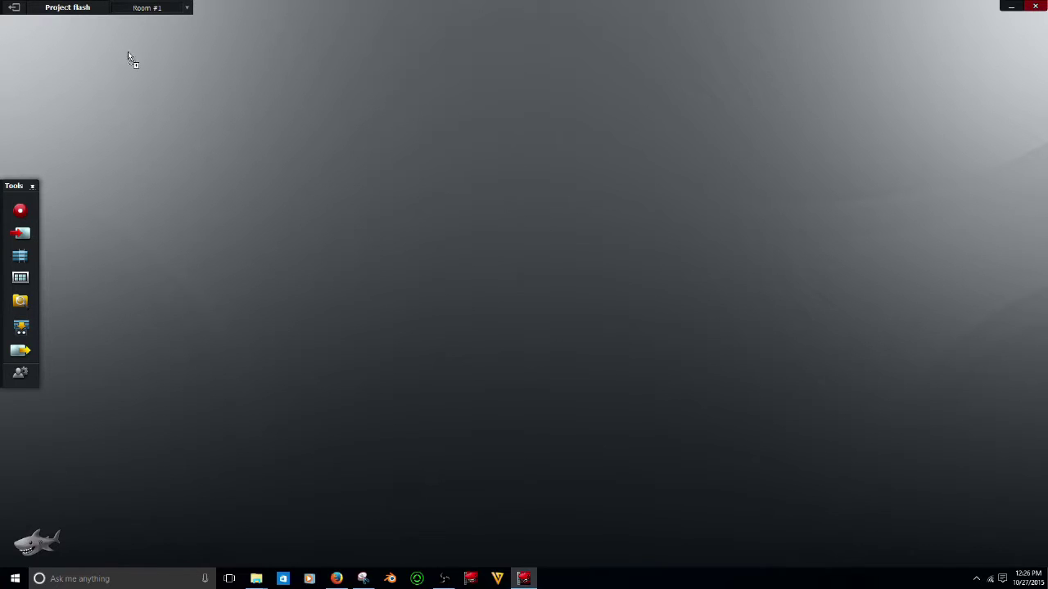
Step: Bring the "1 (37" muzzle flash clip, the Colt sound file and the DSC_3072 gun footage into the project
{"action": "left_click_drag", "start_coordinate": [129, 56], "coordinate": [131, 59]}
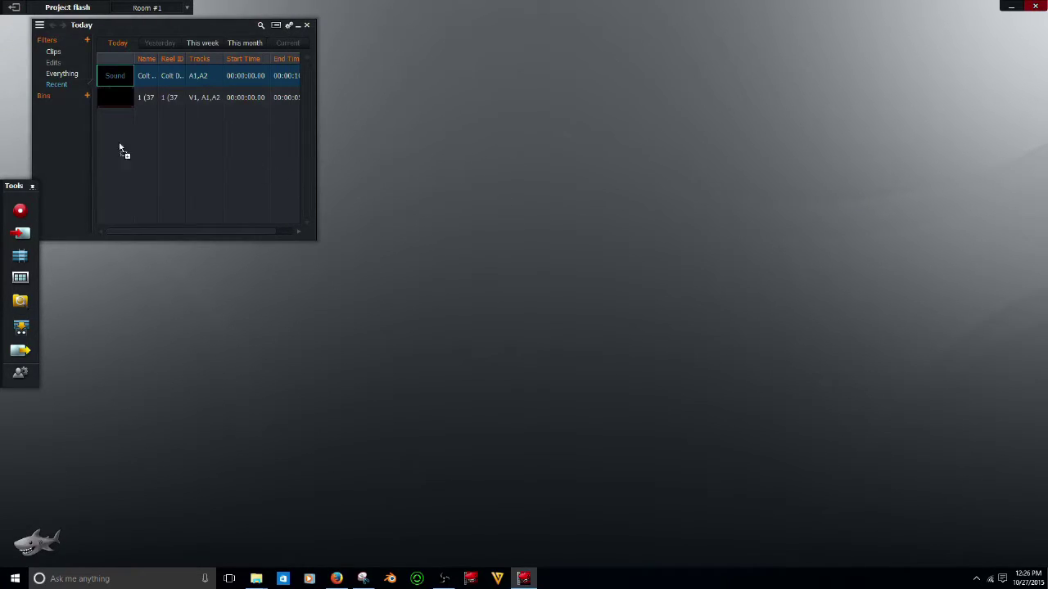
{"action": "left_click_drag", "start_coordinate": [110, 138], "coordinate": [111, 138]}
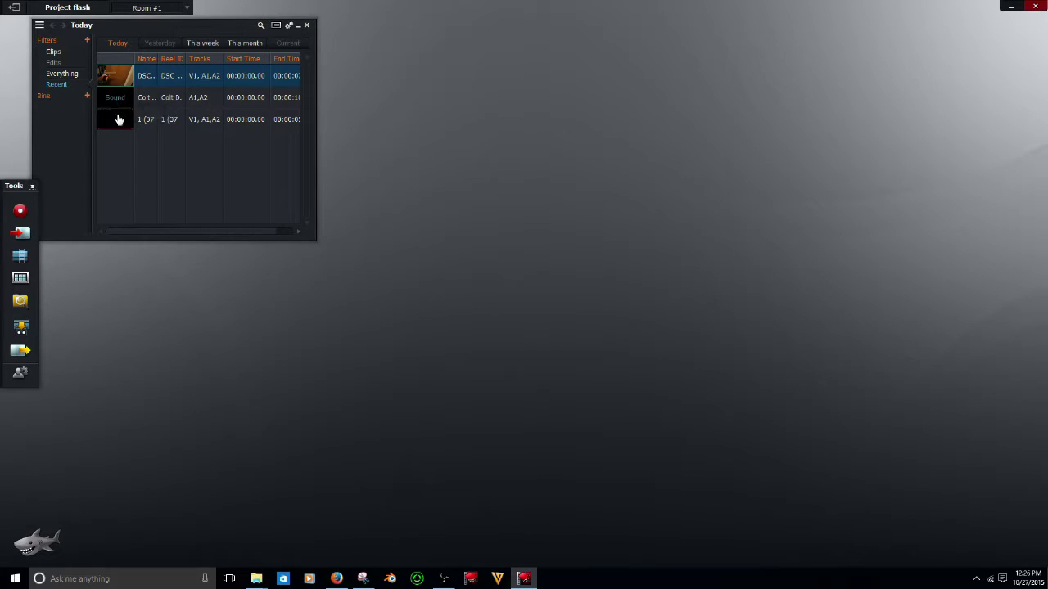
Step: Preview the "1 (37" muzzle flash clip and scrub through its start to find where the flash begins
{"action": "left_click", "coordinate": [118, 123]}
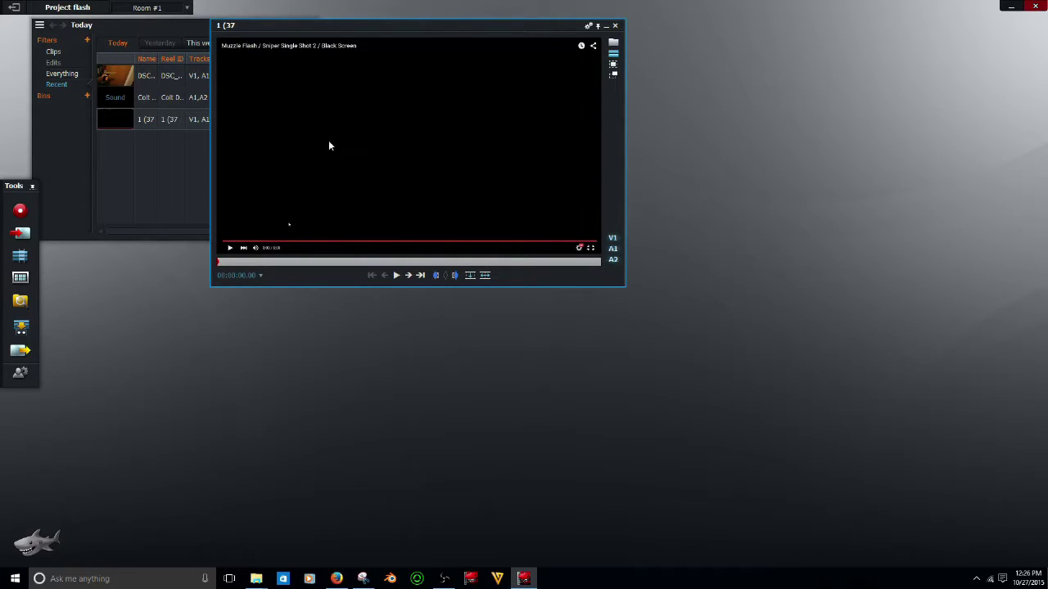
{"action": "left_click", "coordinate": [396, 275]}
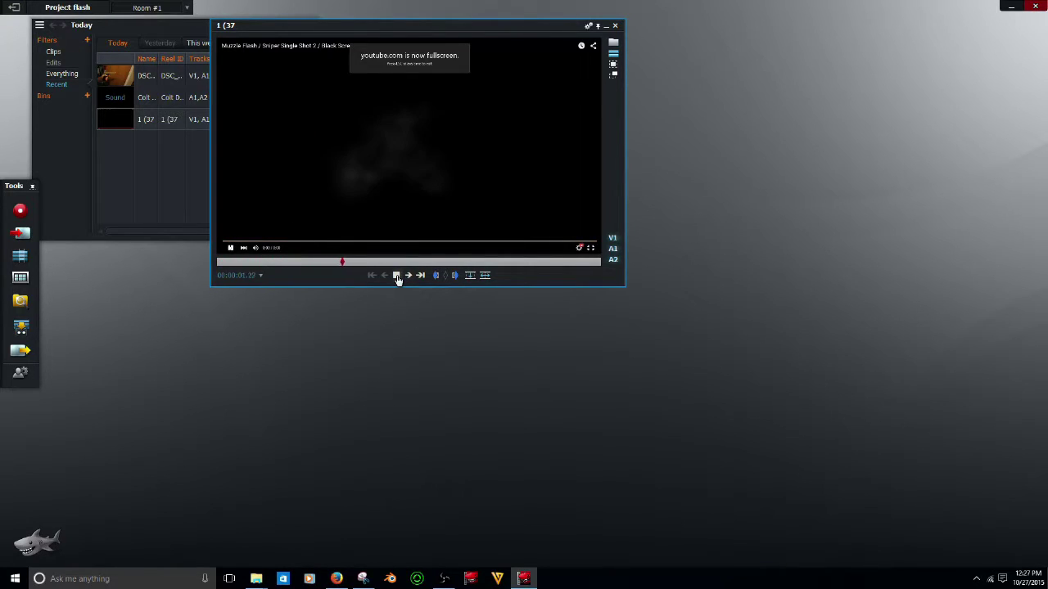
{"action": "left_click", "coordinate": [250, 264]}
{"action": "left_click", "coordinate": [241, 263]}
{"action": "left_click", "coordinate": [234, 263]}
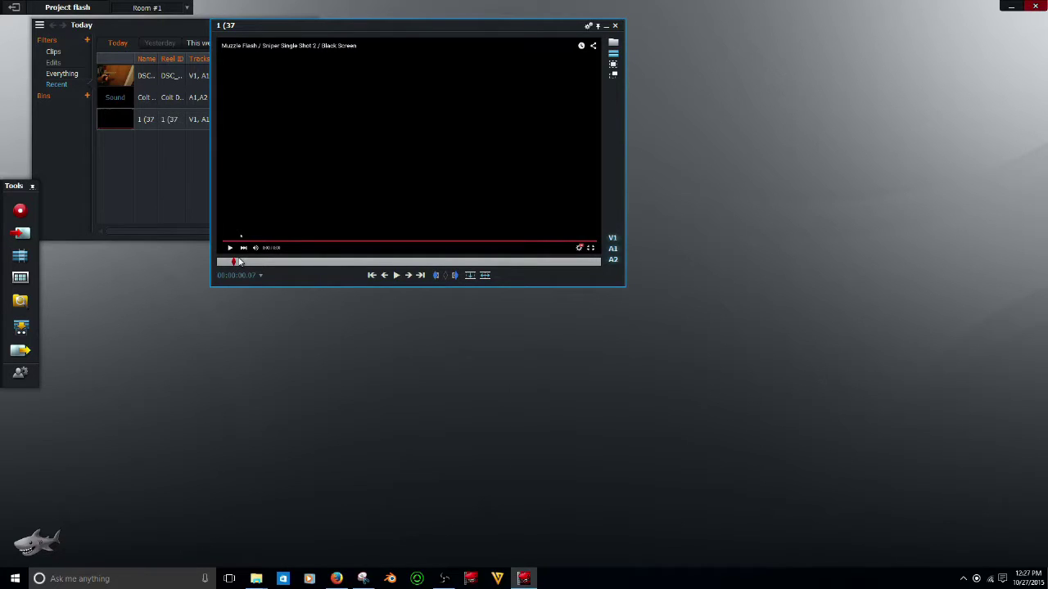
{"action": "left_click", "coordinate": [239, 263]}
{"action": "left_click_drag", "start_coordinate": [239, 264], "coordinate": [271, 264]}
{"action": "left_click", "coordinate": [138, 172]}
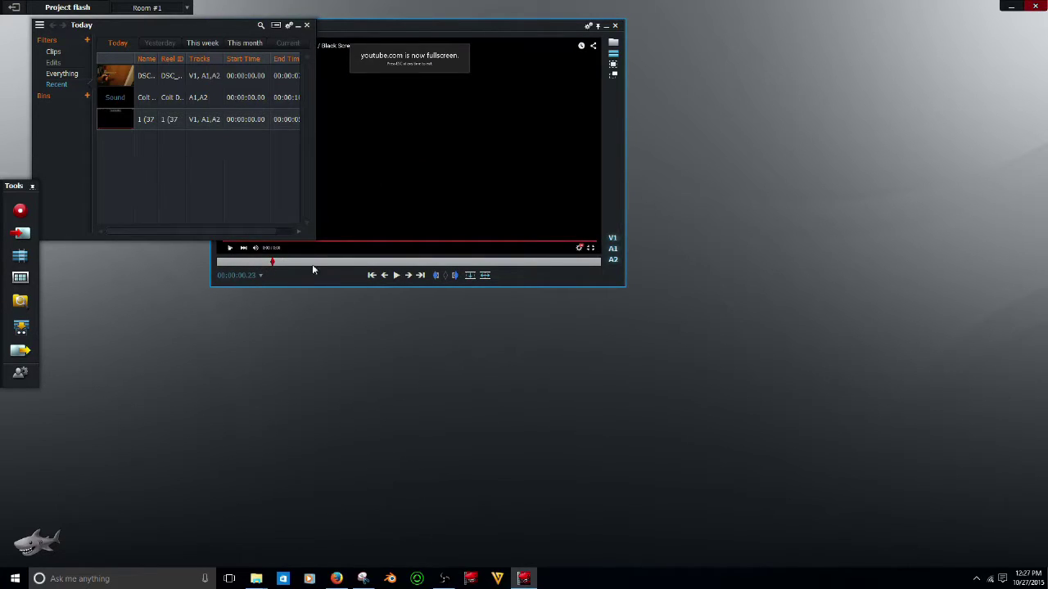
Step: Create a new edit and place its viewer beside the source clip viewer, clear of the clip bin
{"action": "left_click", "coordinate": [23, 255]}
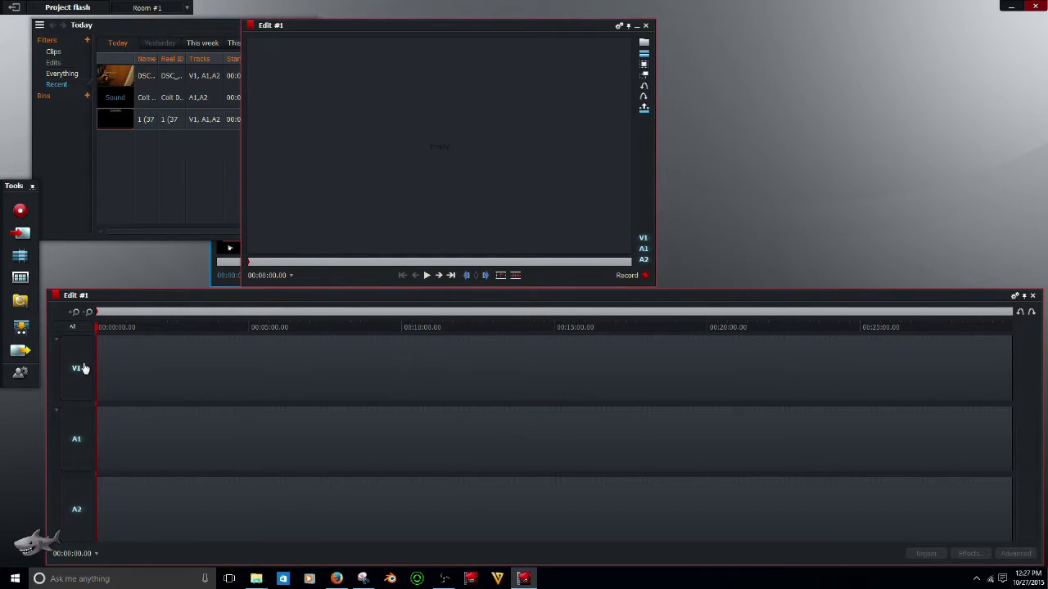
{"action": "left_click_drag", "start_coordinate": [502, 36], "coordinate": [888, 34]}
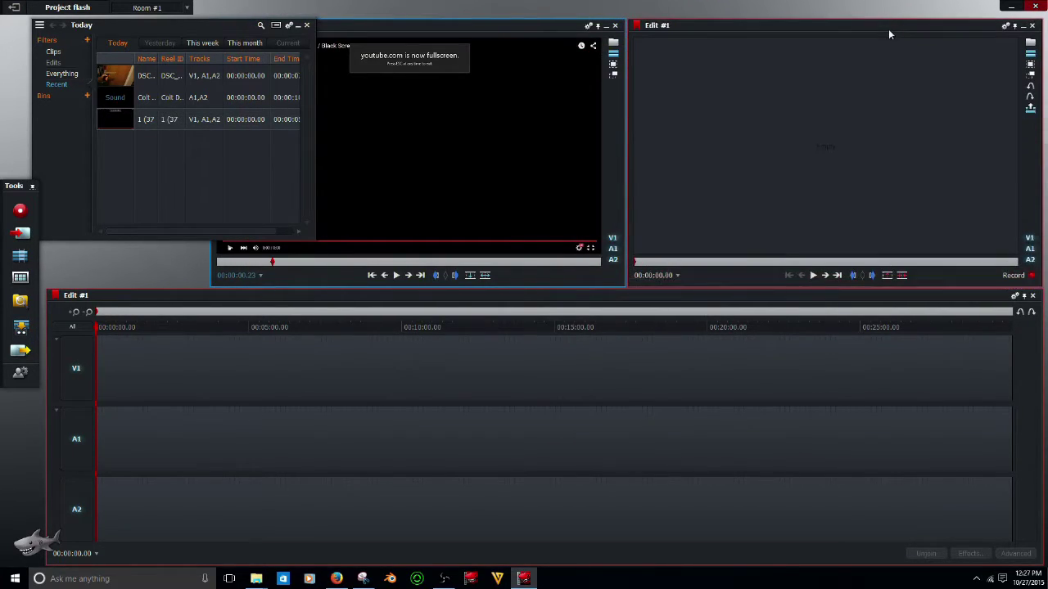
{"action": "left_click", "coordinate": [421, 26]}
Step: Mark the DSC_3072 footage from 00:00:00.22 to 00:00:03.19 and put that section into Edit #1 at its start
{"action": "left_click", "coordinate": [134, 75]}
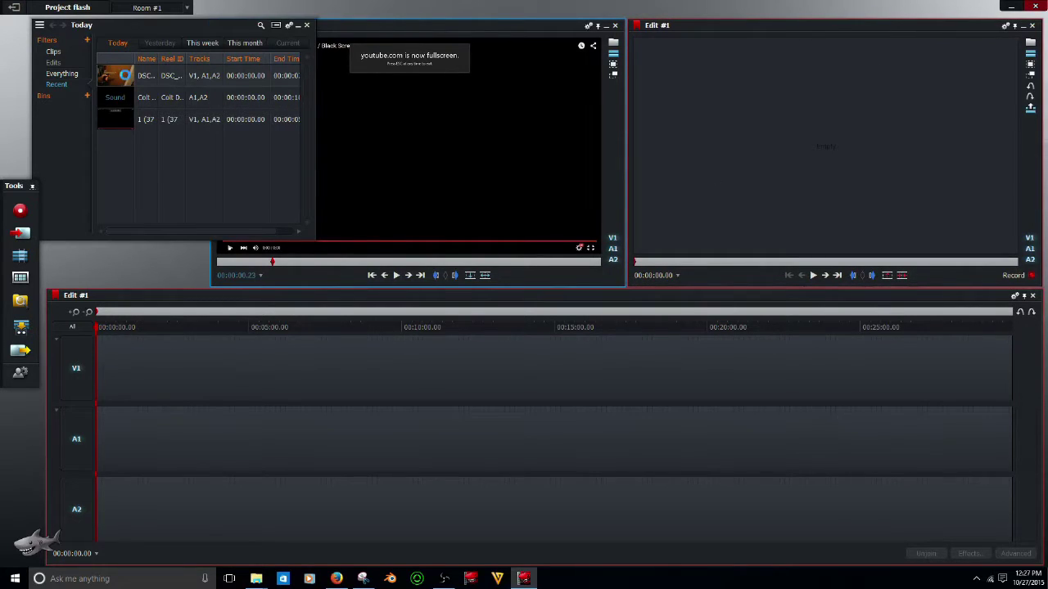
{"action": "left_click", "coordinate": [127, 77]}
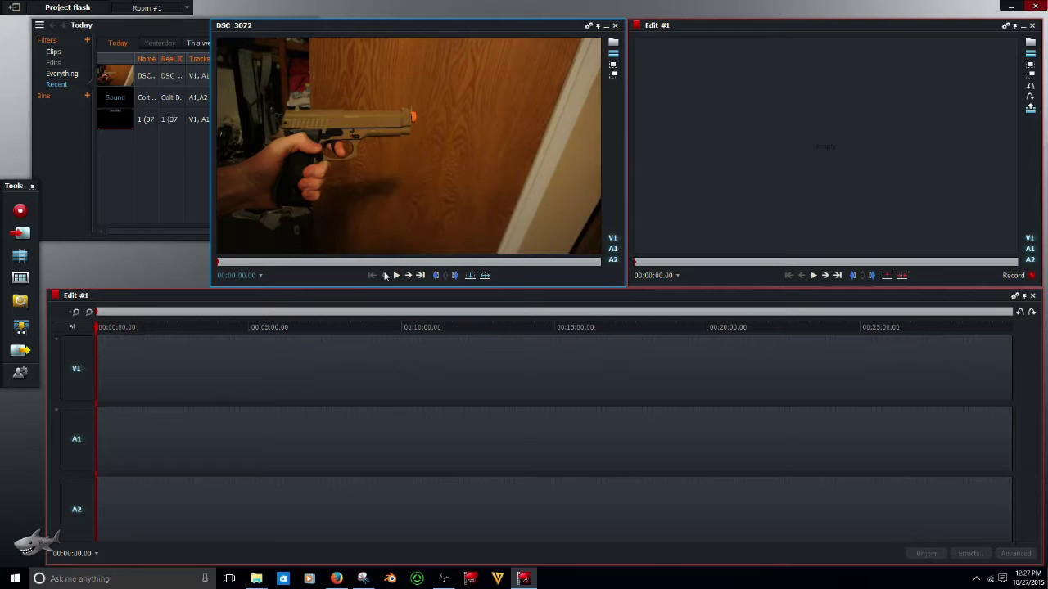
{"action": "left_click_drag", "start_coordinate": [278, 262], "coordinate": [255, 260]}
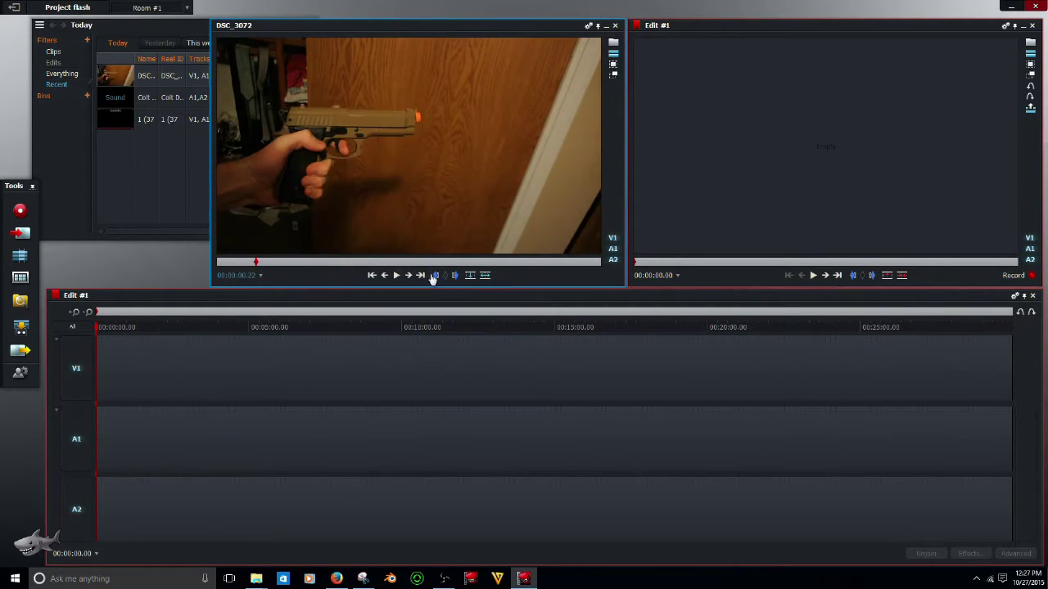
{"action": "left_click", "coordinate": [396, 276]}
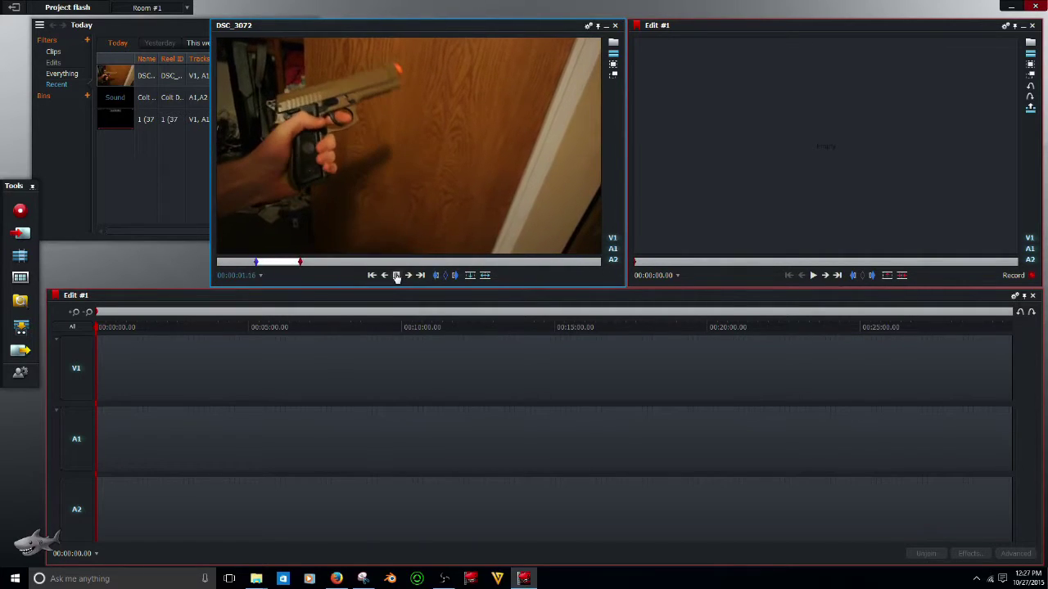
{"action": "left_click", "coordinate": [396, 276]}
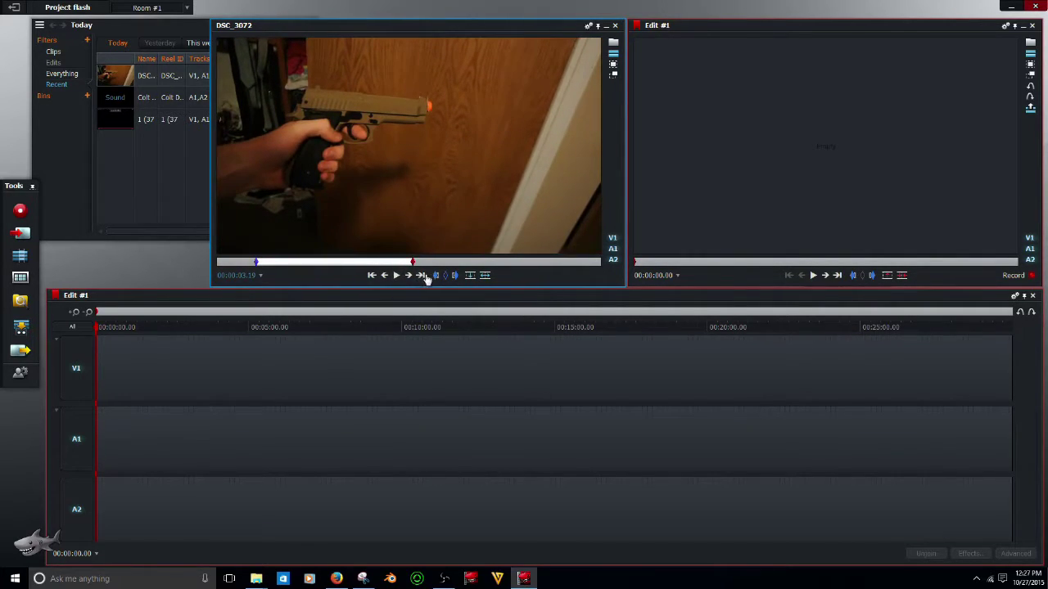
{"action": "left_click", "coordinate": [485, 275]}
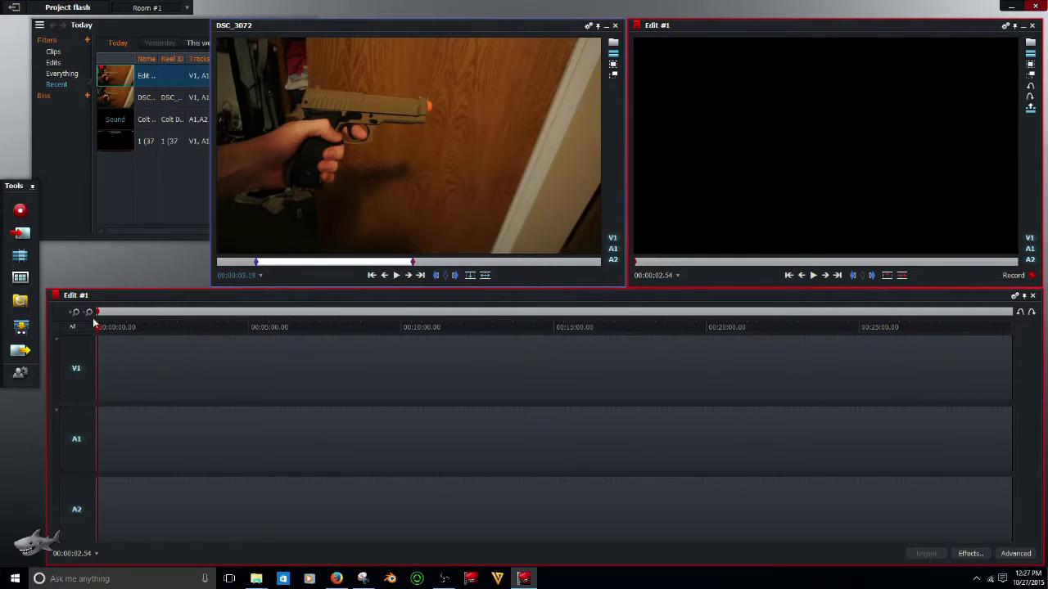
{"action": "left_click", "coordinate": [75, 313]}
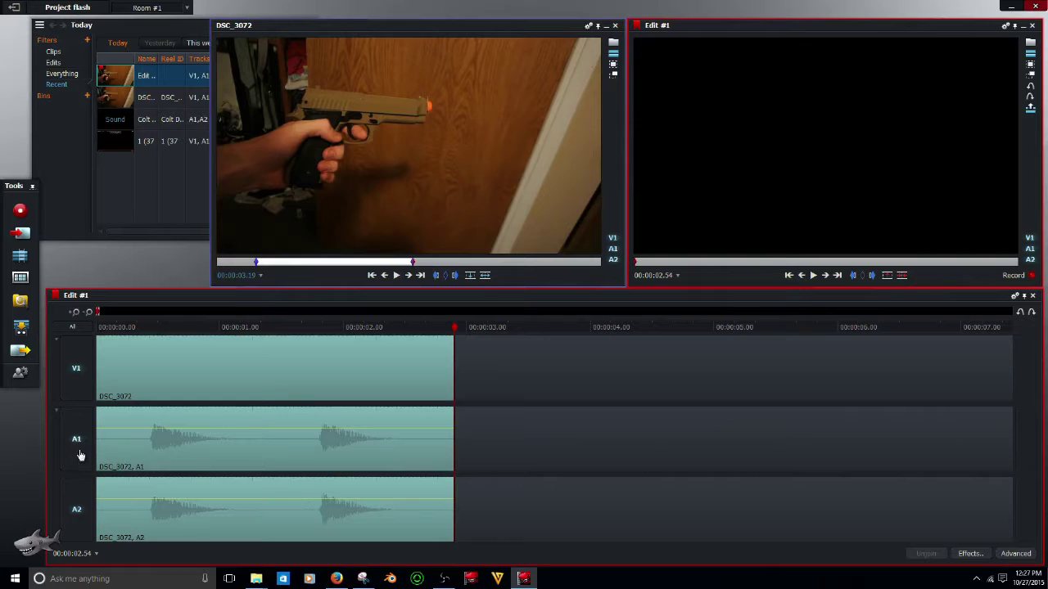
Step: Remove the DSC_3072 audio from tracks A1 and A2, keeping V1 deselected so the video stays
{"action": "right_click", "coordinate": [153, 436]}
{"action": "left_click", "coordinate": [76, 369]}
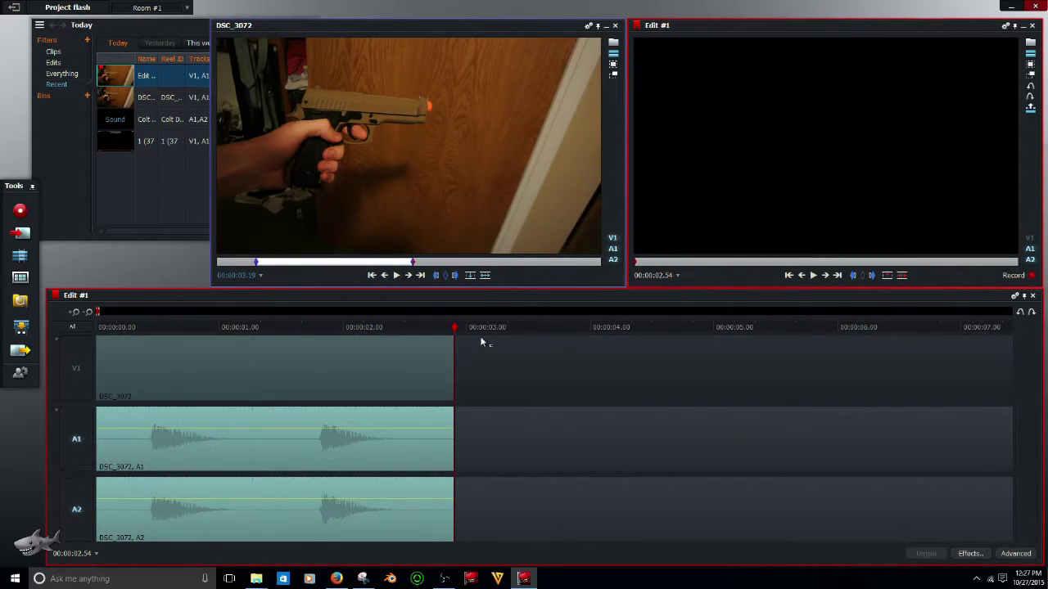
{"action": "left_click_drag", "start_coordinate": [452, 327], "coordinate": [393, 327]}
{"action": "right_click", "coordinate": [340, 437]}
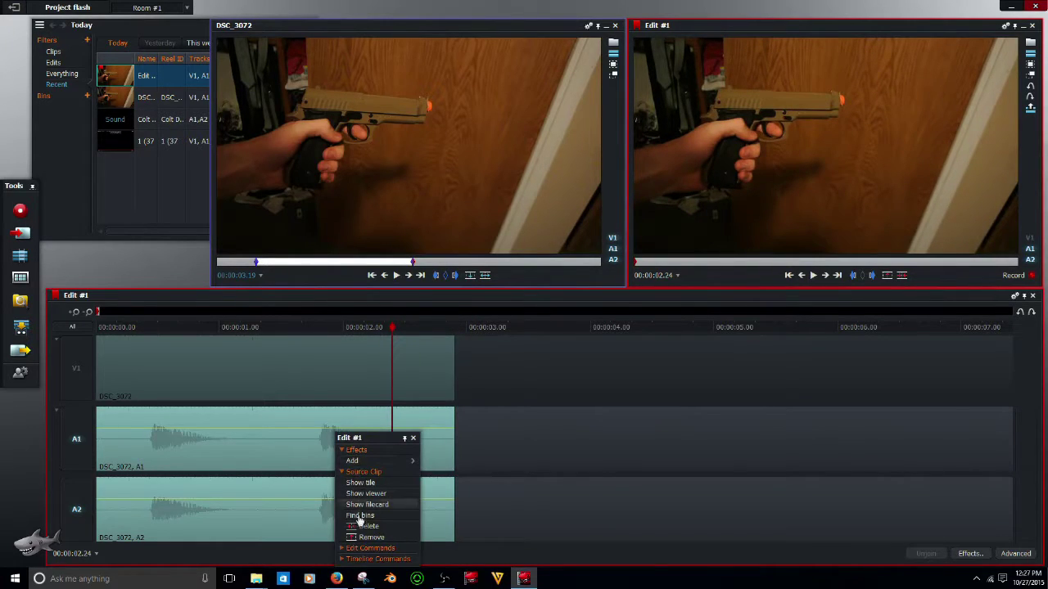
{"action": "left_click", "coordinate": [364, 538]}
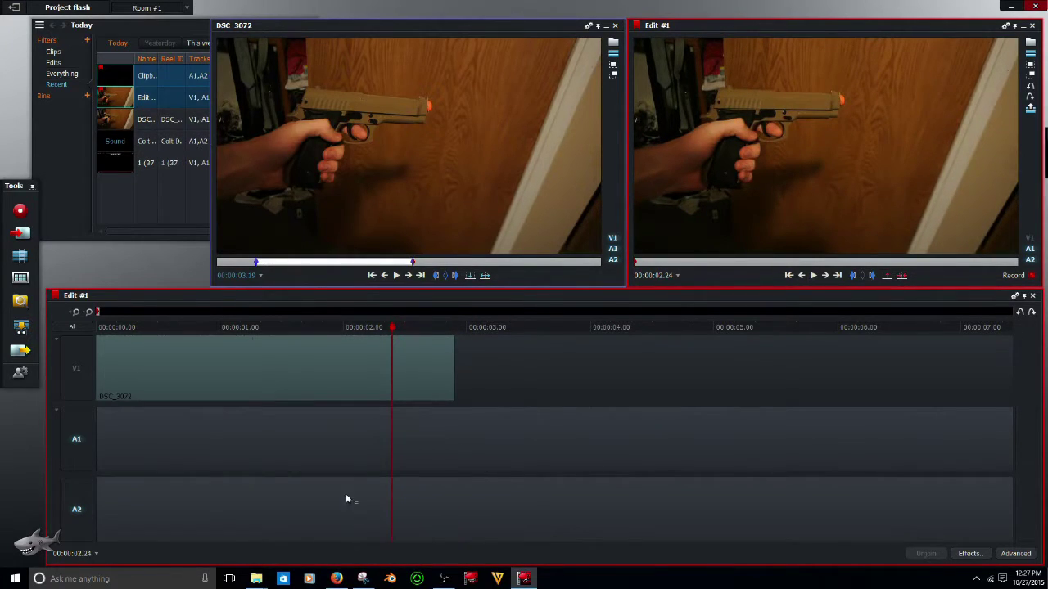
Step: Add one video track before V1 in the edit
{"action": "right_click", "coordinate": [71, 366]}
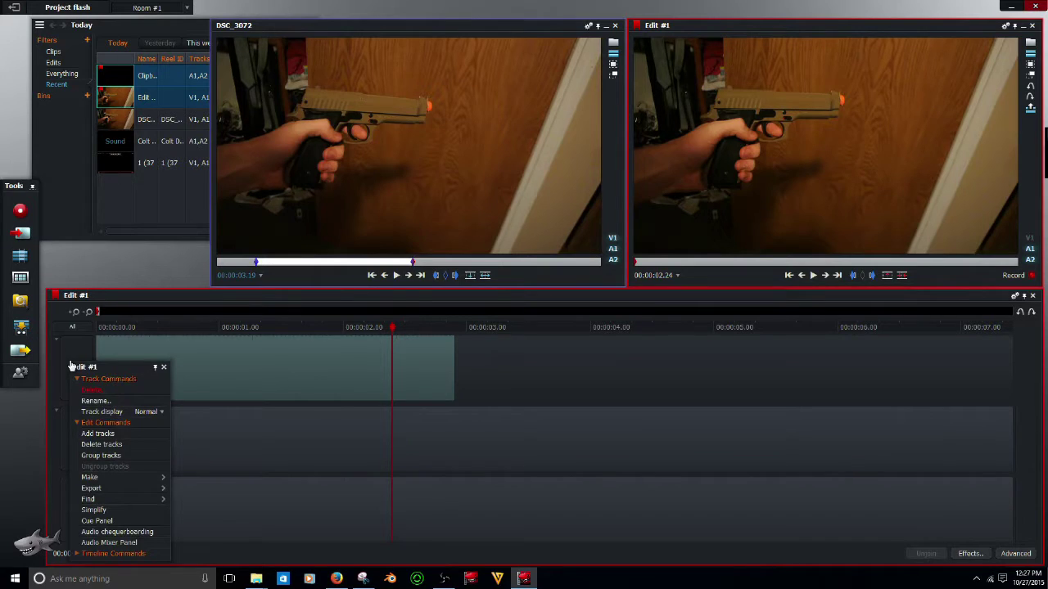
{"action": "left_click", "coordinate": [99, 433]}
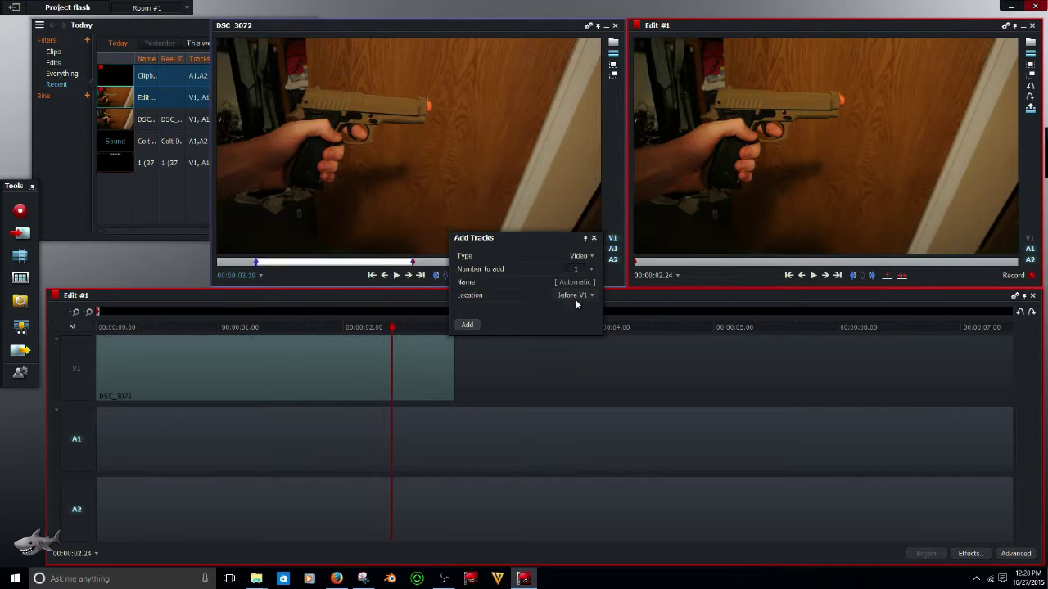
{"action": "left_click", "coordinate": [467, 326]}
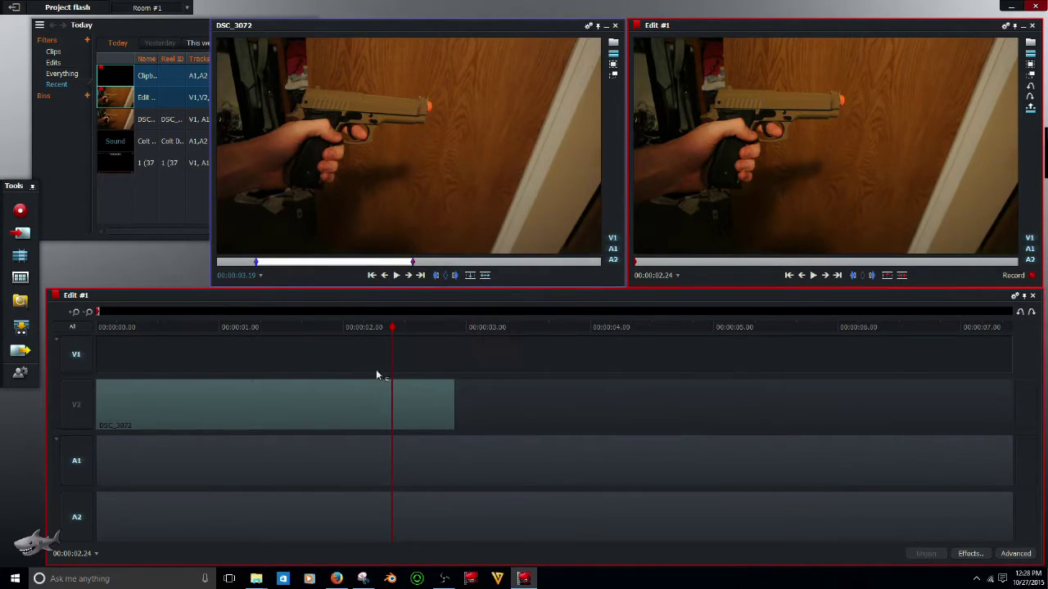
Step: Park the edit's playhead at 00:00:00.18, then cue the "1 (37" muzzle flash clip to 00:00:00.24 as its in point
{"action": "left_click_drag", "start_coordinate": [393, 327], "coordinate": [133, 346]}
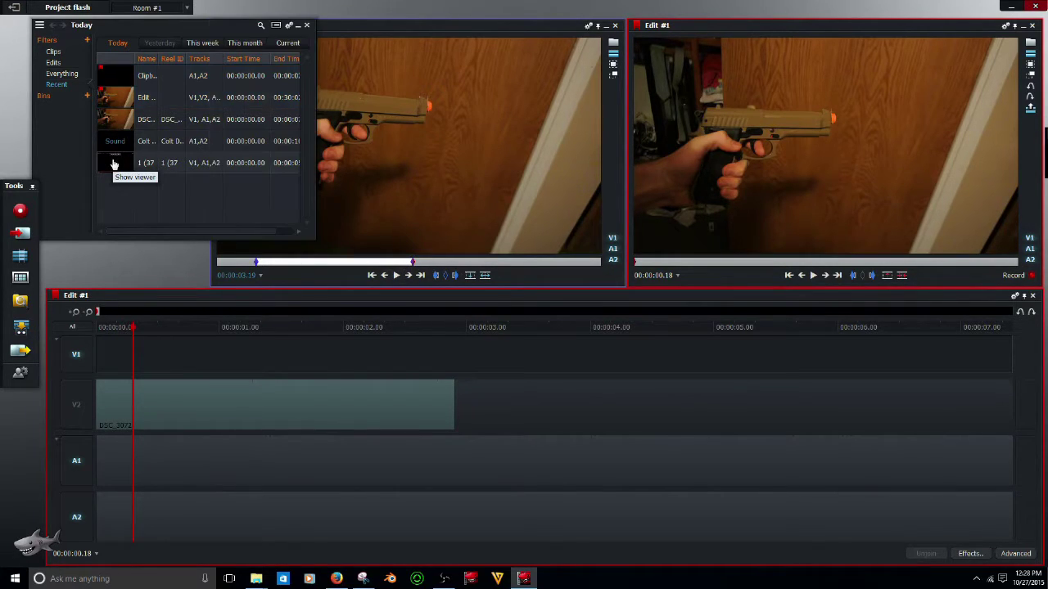
{"action": "left_click_drag", "start_coordinate": [114, 162], "coordinate": [354, 239]}
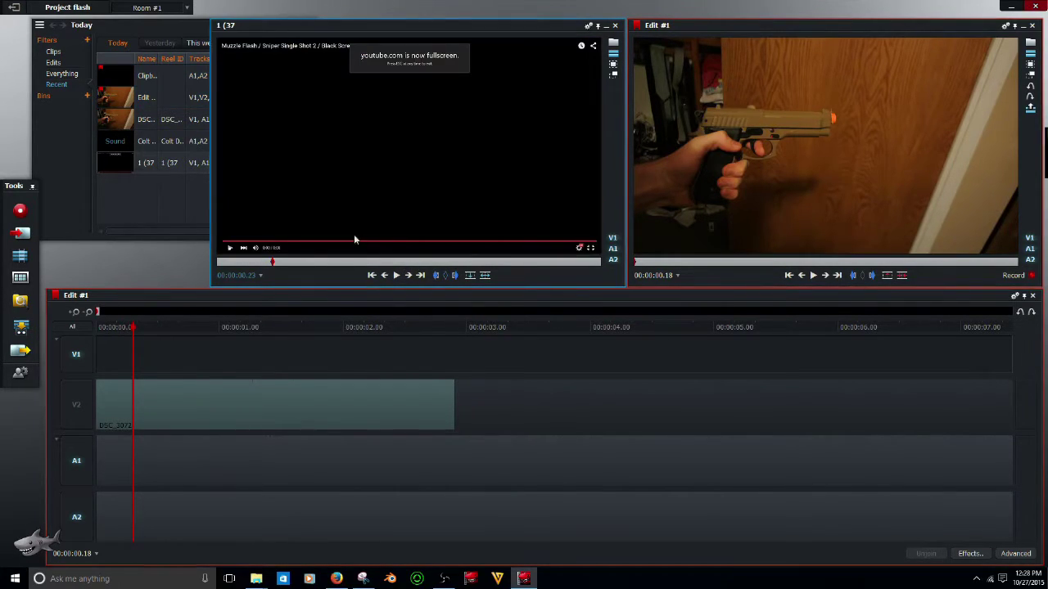
{"action": "left_click", "coordinate": [219, 263]}
{"action": "left_click", "coordinate": [396, 275]}
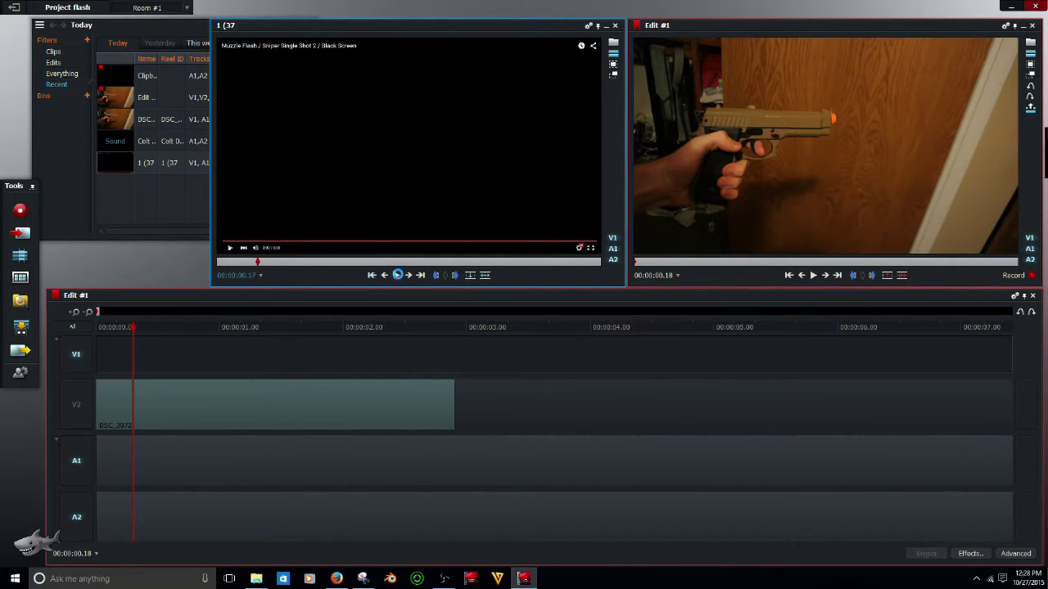
{"action": "left_click", "coordinate": [397, 276]}
{"action": "left_click_drag", "start_coordinate": [303, 264], "coordinate": [275, 264]}
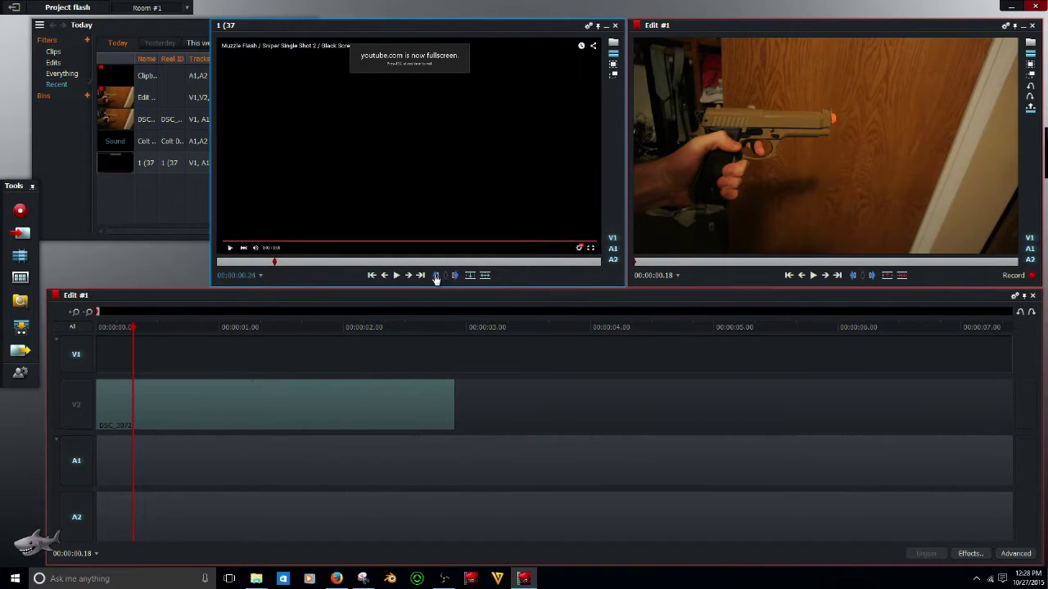
Step: Mark the muzzle flash clip's out point at 00:00:01.11 and place the marked section above the footage at the playhead
{"action": "left_click", "coordinate": [393, 277]}
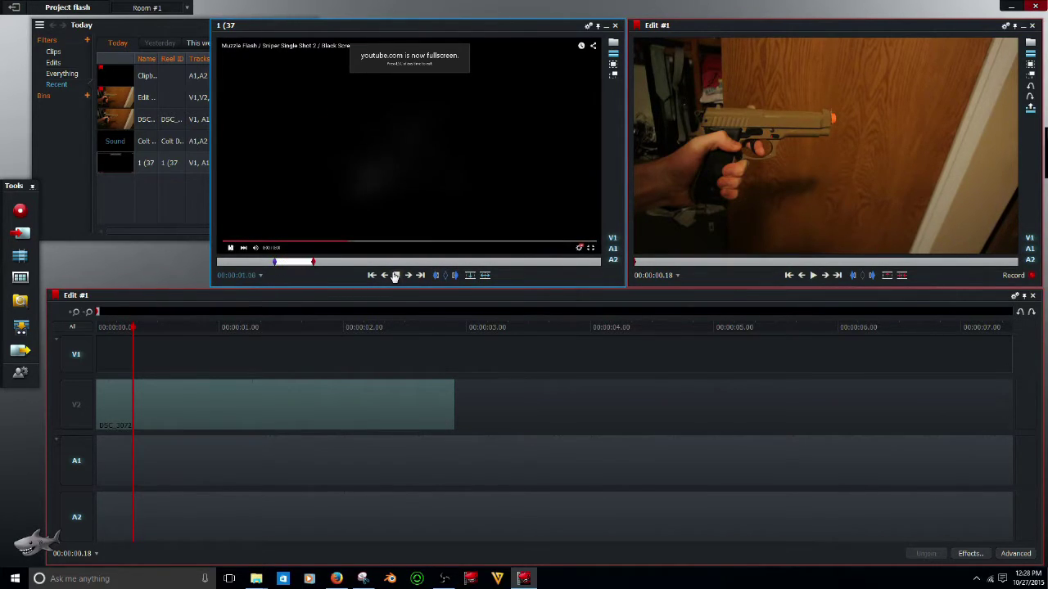
{"action": "key", "text": "j"}
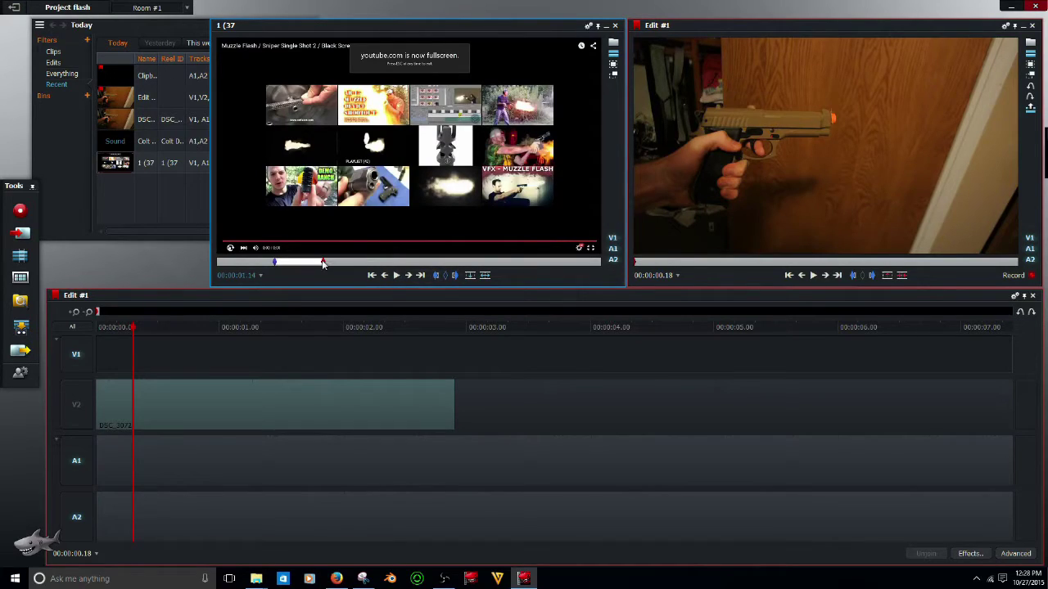
{"action": "key", "text": "Left"}
{"action": "key", "text": "Left"}
{"action": "key", "text": "Left"}
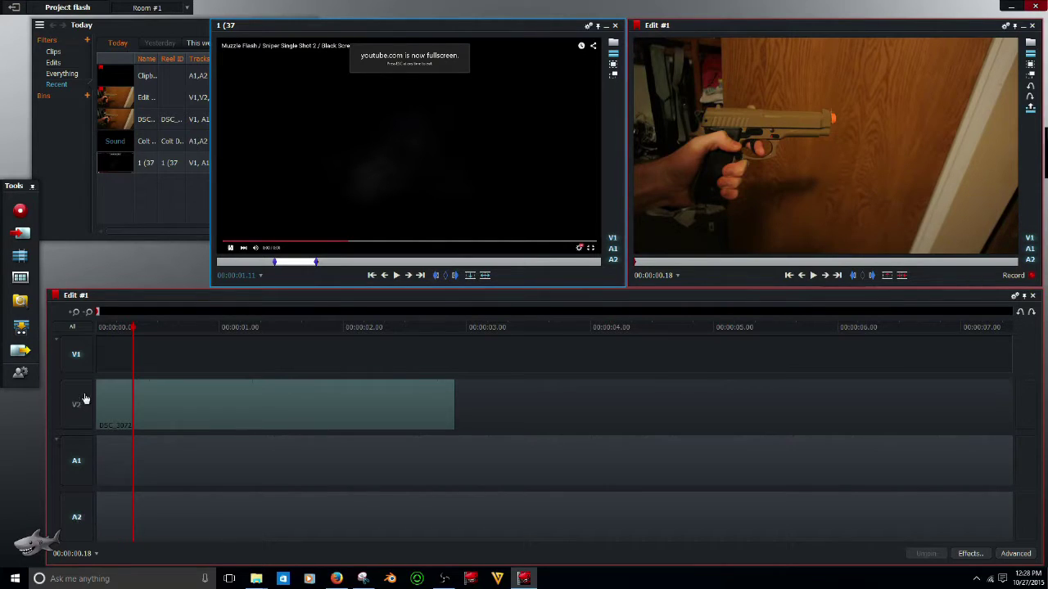
{"action": "left_click", "coordinate": [484, 276]}
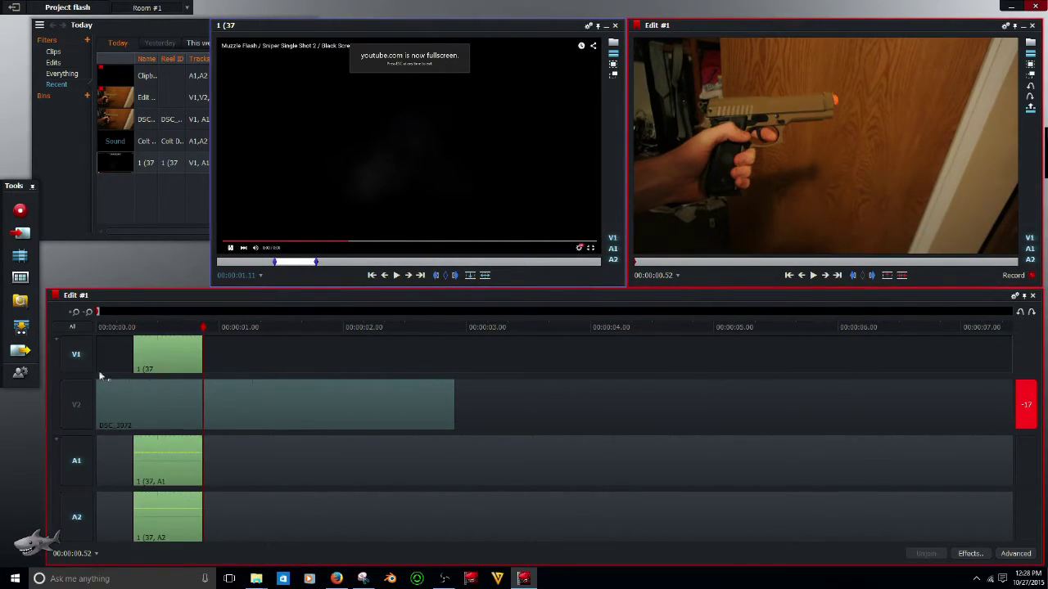
Step: Remove the muzzle flash clip's audio from A1 and A2 with both video tracks deselected
{"action": "left_click", "coordinate": [74, 460]}
{"action": "left_click", "coordinate": [80, 518]}
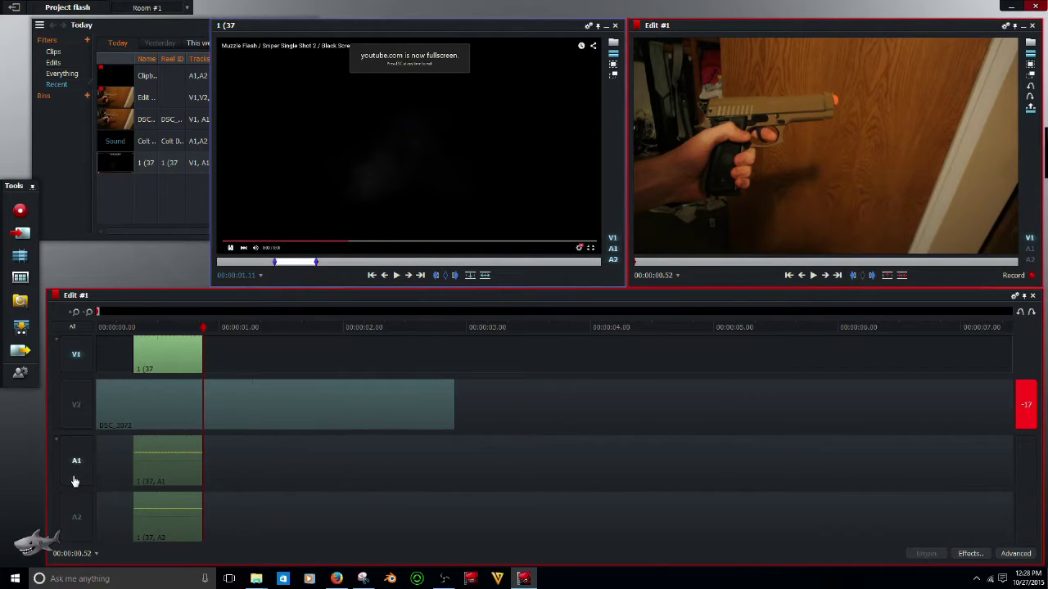
{"action": "left_click", "coordinate": [75, 467]}
{"action": "left_click", "coordinate": [76, 519]}
{"action": "left_click", "coordinate": [80, 361]}
{"action": "right_click", "coordinate": [181, 474]}
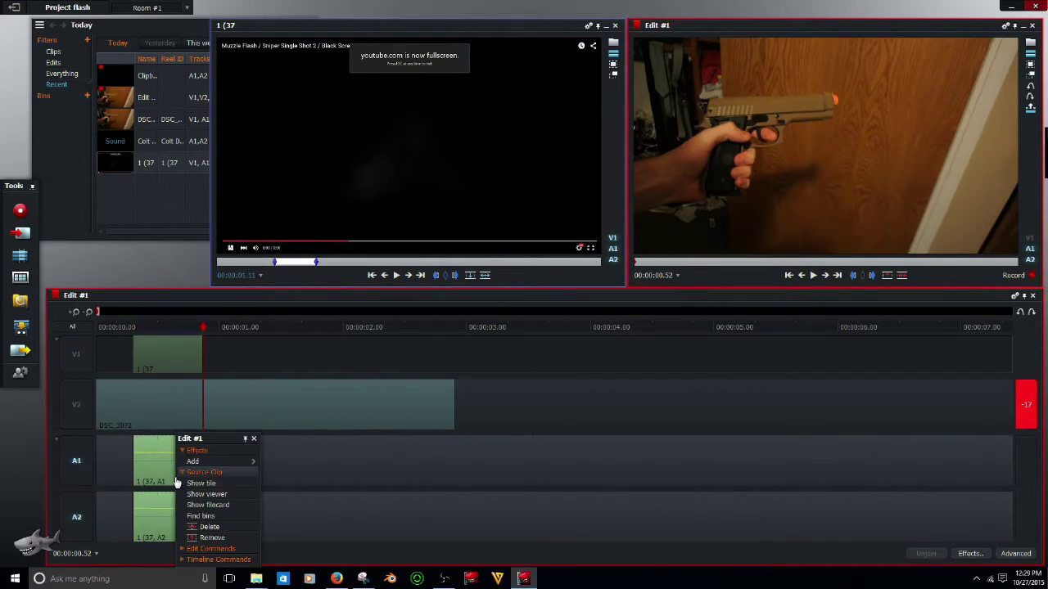
{"action": "left_click", "coordinate": [194, 541]}
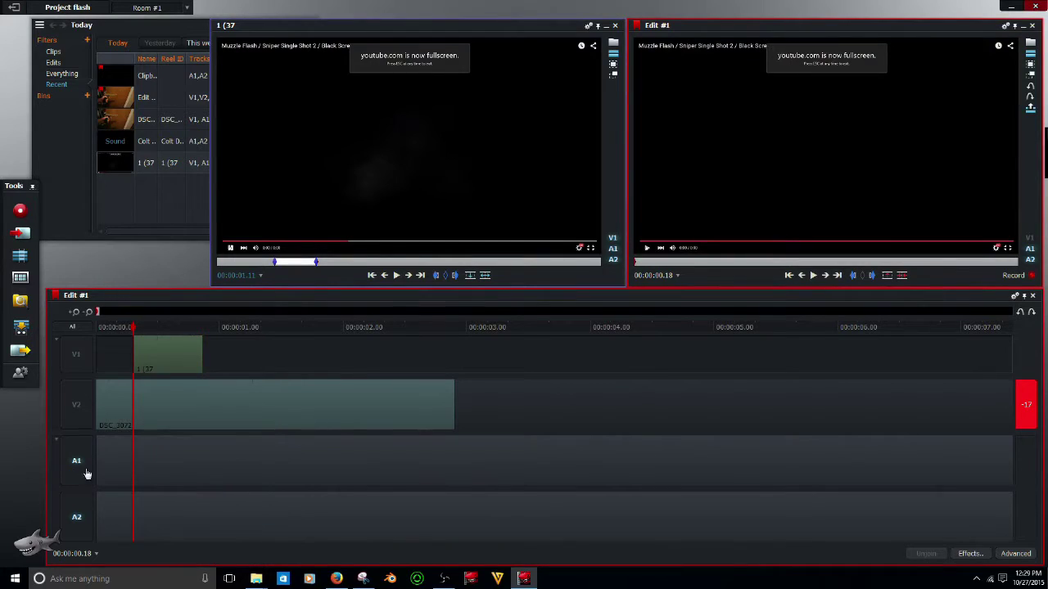
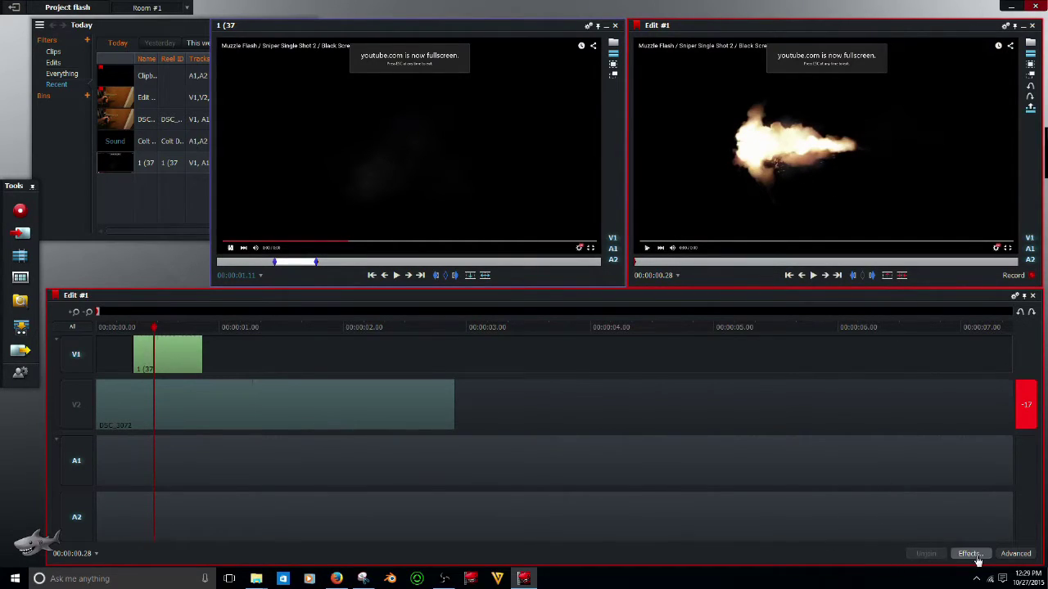
Step: Add the DVE effect to the muzzle flash clip on V1 and open that clip's effect settings
{"action": "left_click", "coordinate": [975, 555]}
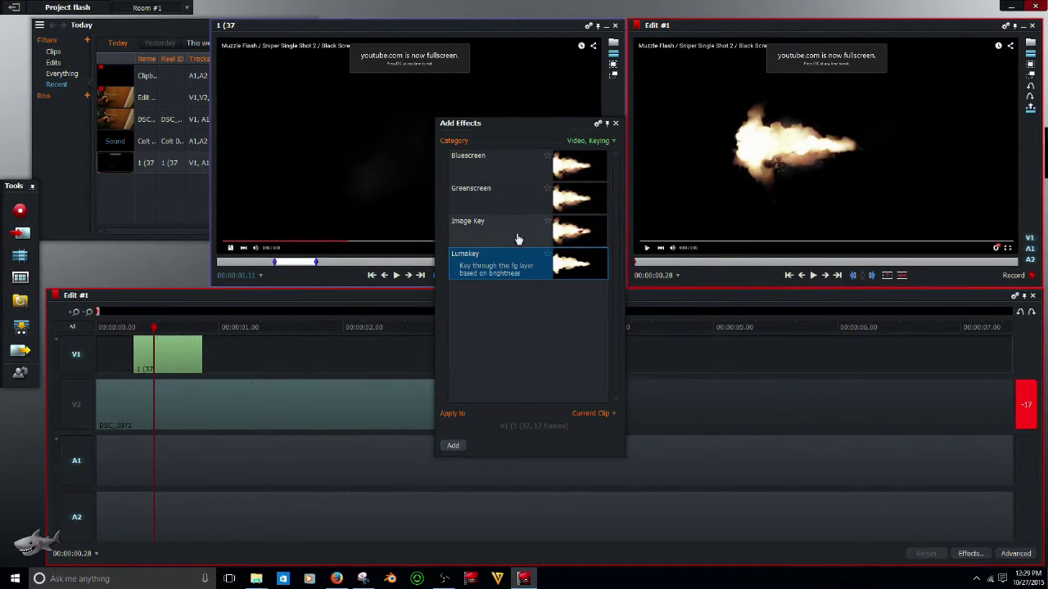
{"action": "left_click", "coordinate": [601, 140]}
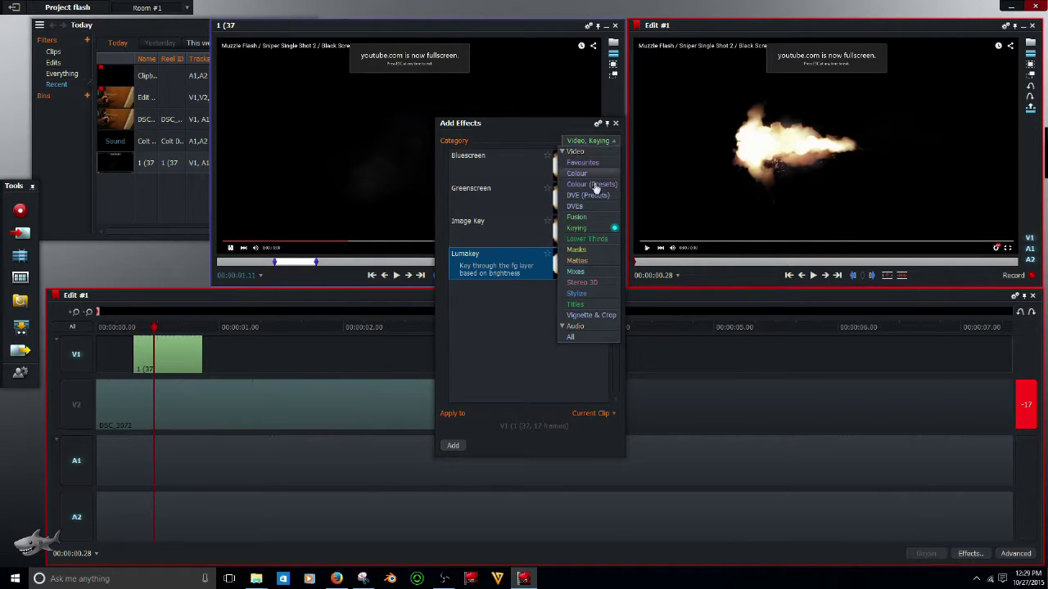
{"action": "left_click", "coordinate": [594, 207]}
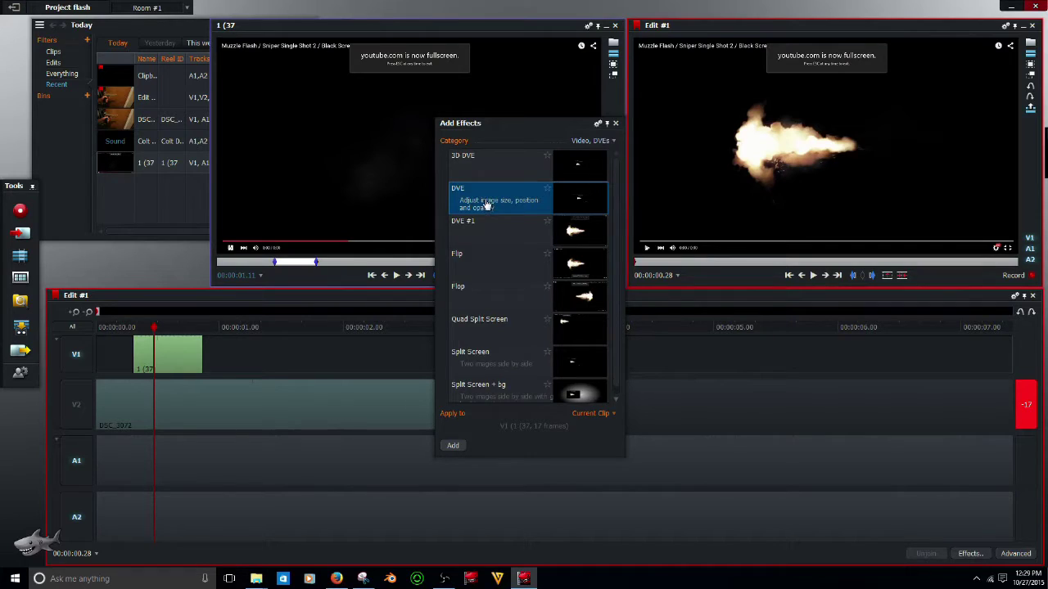
{"action": "left_click", "coordinate": [617, 124]}
{"action": "right_click", "coordinate": [190, 348]}
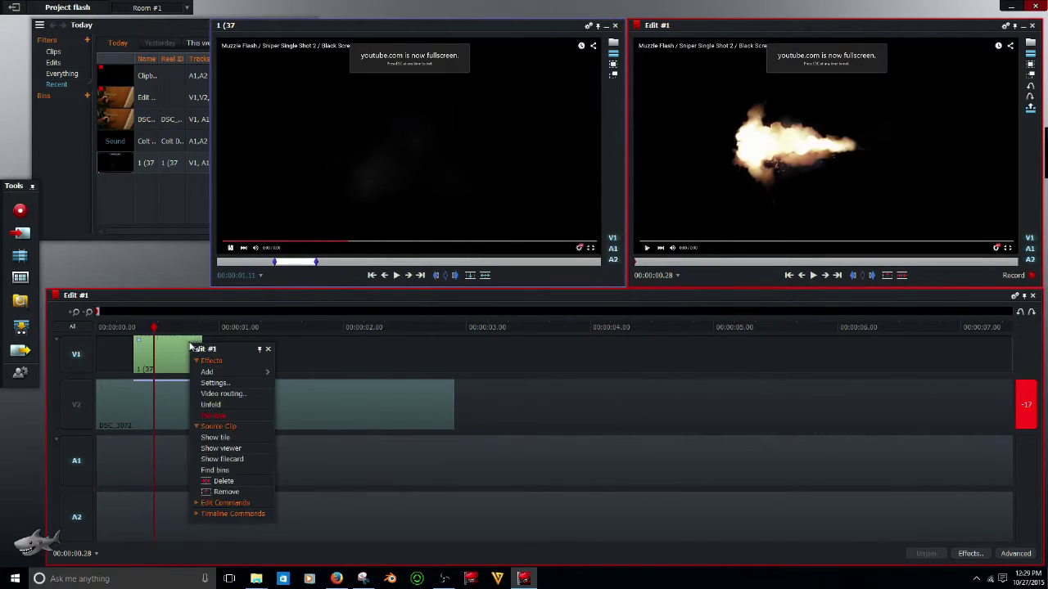
{"action": "left_click", "coordinate": [216, 382]}
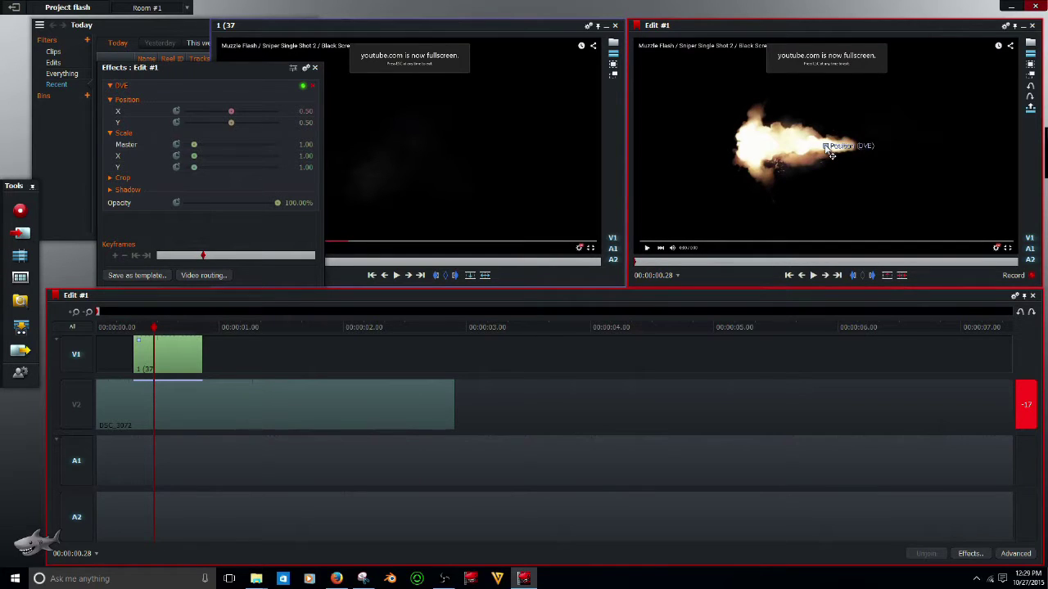
Step: Offset the muzzle flash in the frame to about X 0.89, Y 0.61, checking it against the clip's first frame
{"action": "left_click_drag", "start_coordinate": [829, 153], "coordinate": [991, 124]}
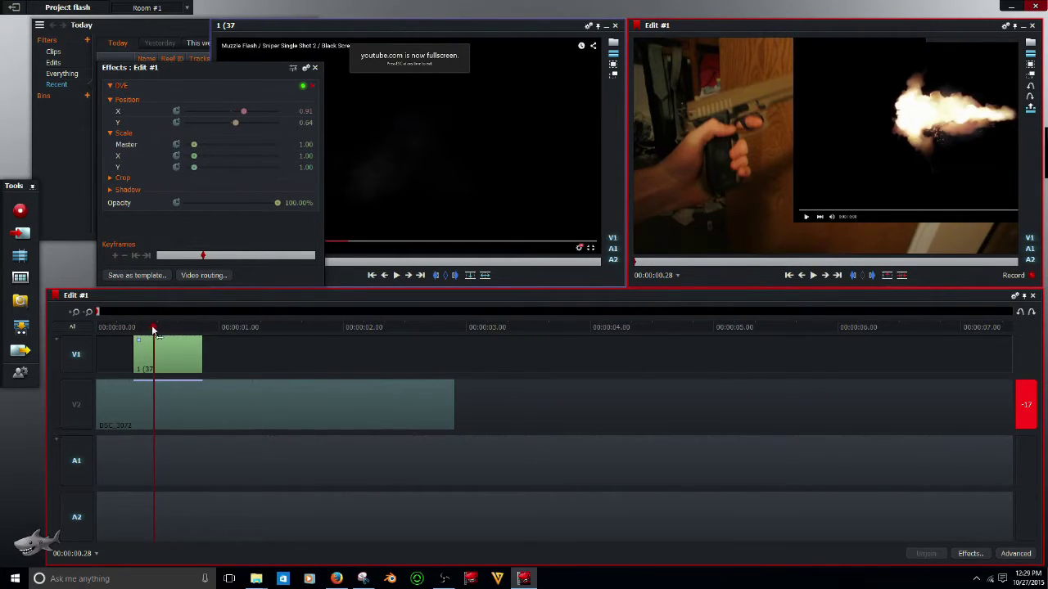
{"action": "left_click", "coordinate": [802, 275]}
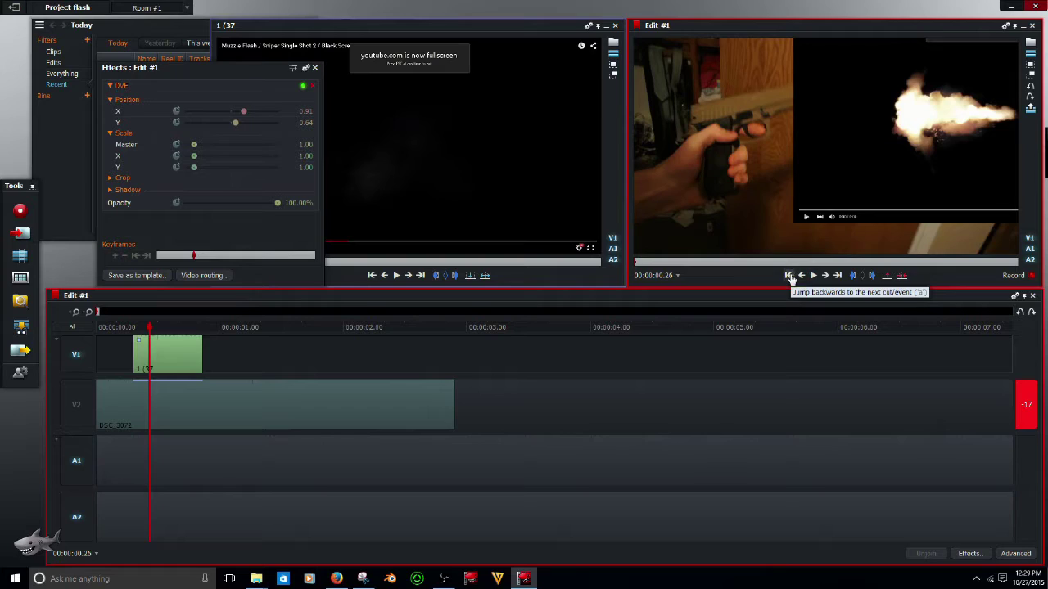
{"action": "left_click", "coordinate": [789, 276]}
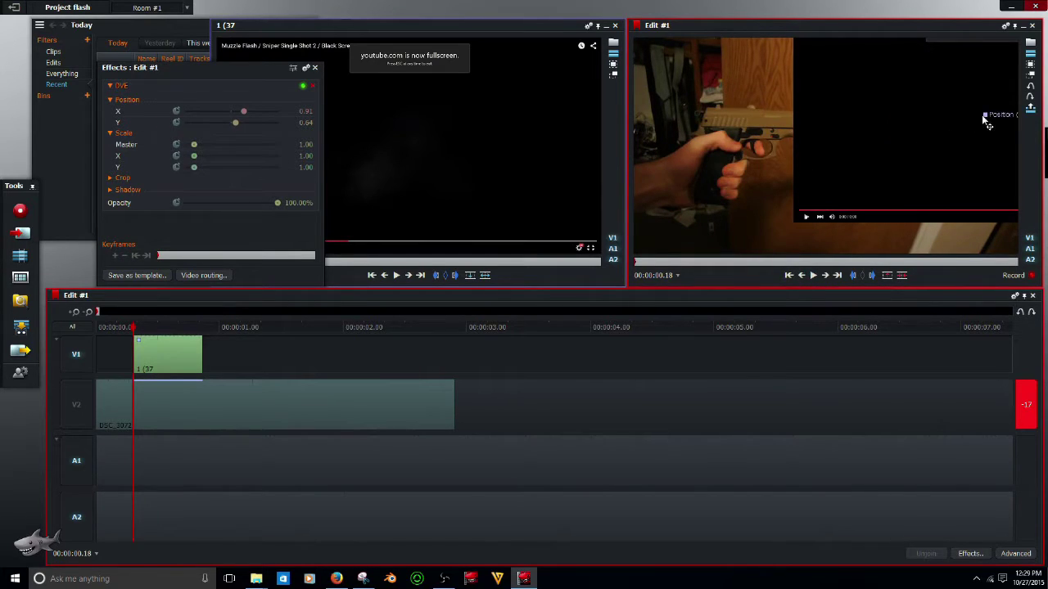
{"action": "left_click_drag", "start_coordinate": [990, 123], "coordinate": [981, 129]}
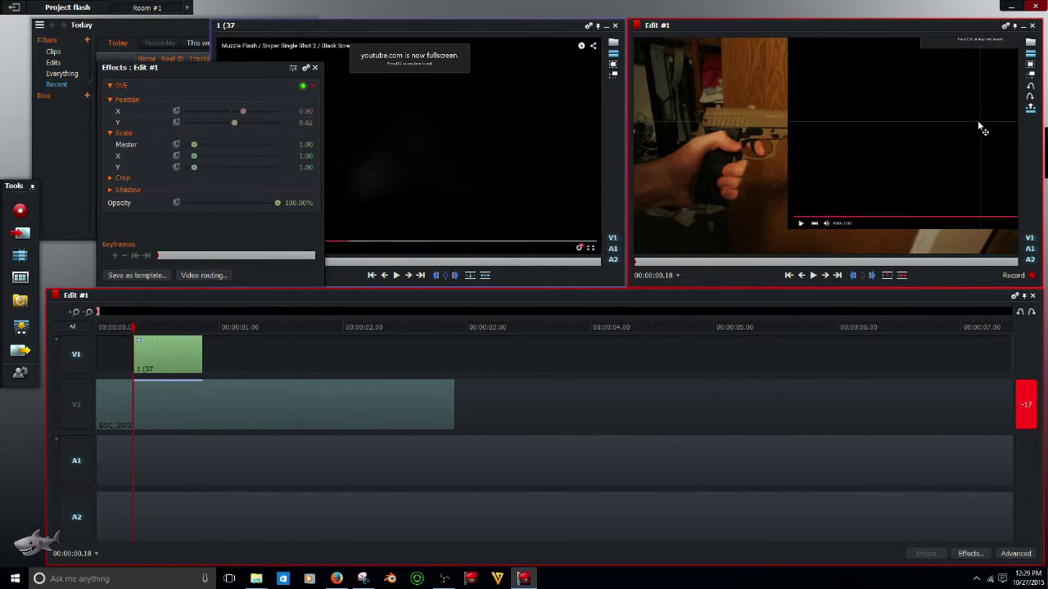
Step: Cut off the muzzle flash clip's lead-in before 00:00:00.24 and slide the remaining part back to start at 00:00:00.18
{"action": "key", "text": "Right"}
{"action": "key", "text": "Right"}
{"action": "key", "text": "Right"}
{"action": "key", "text": "Right"}
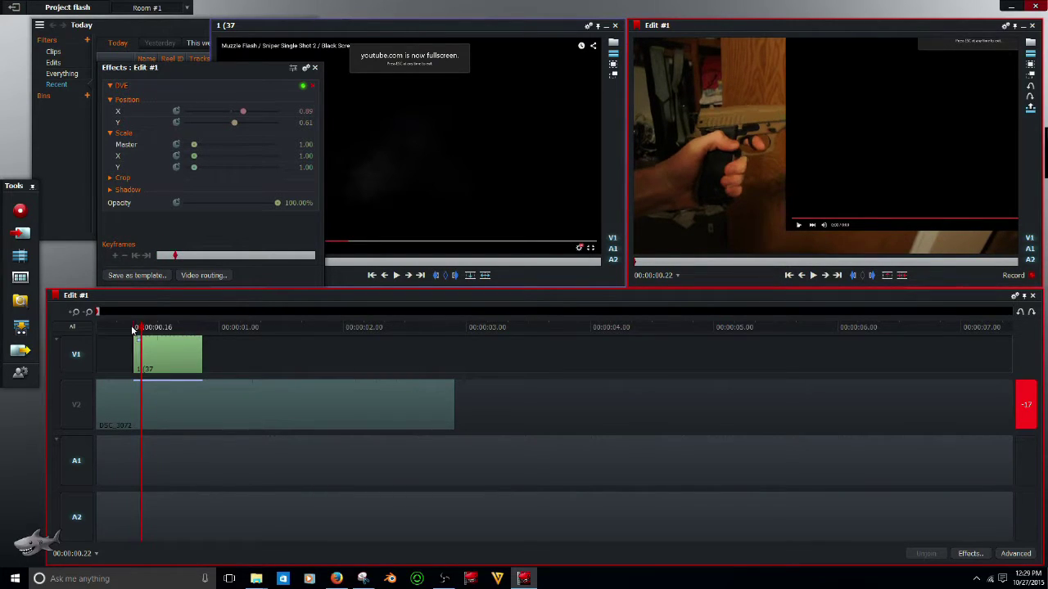
{"action": "key", "text": "Right"}
{"action": "key", "text": "Right"}
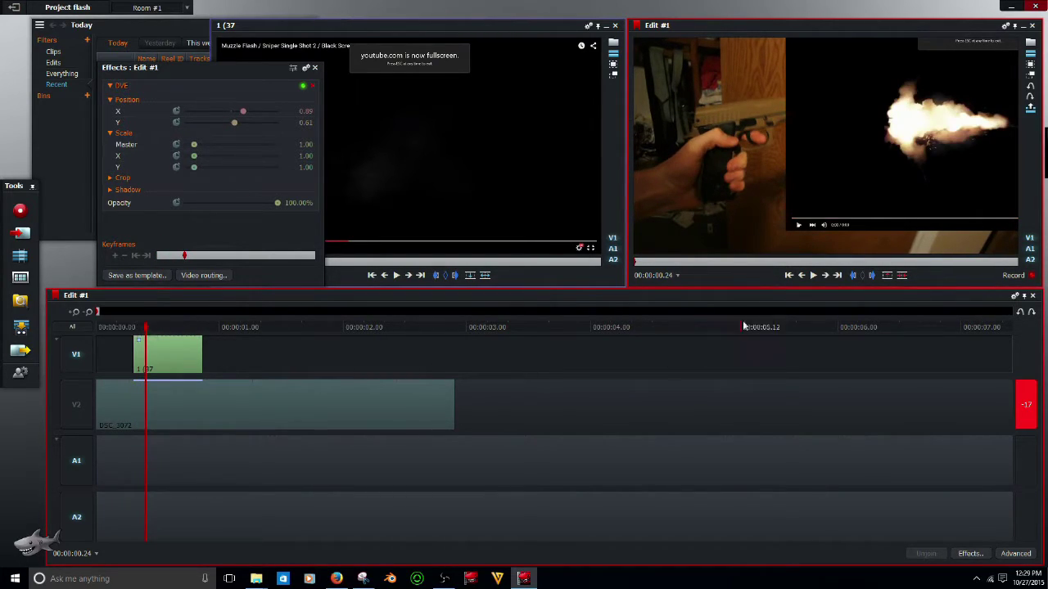
{"action": "left_click", "coordinate": [852, 276]}
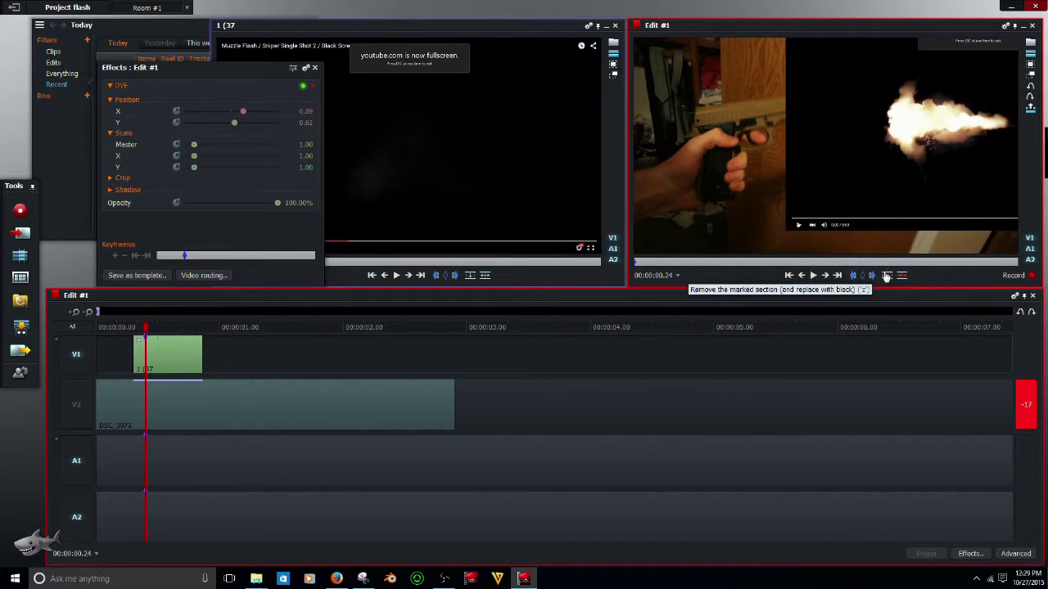
{"action": "left_click", "coordinate": [158, 355]}
{"action": "right_click", "coordinate": [142, 354]}
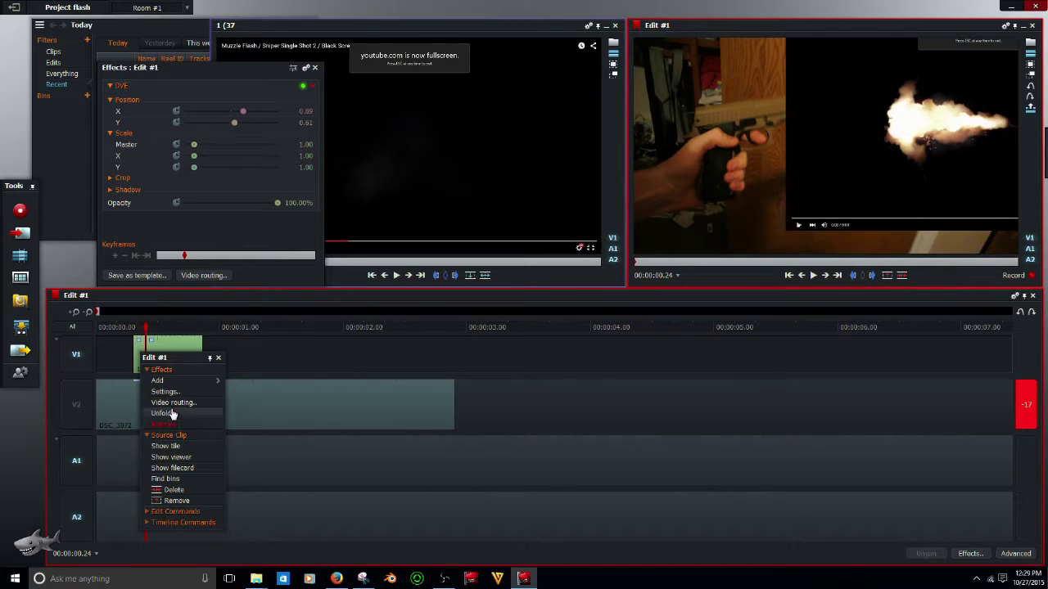
{"action": "left_click", "coordinate": [170, 501]}
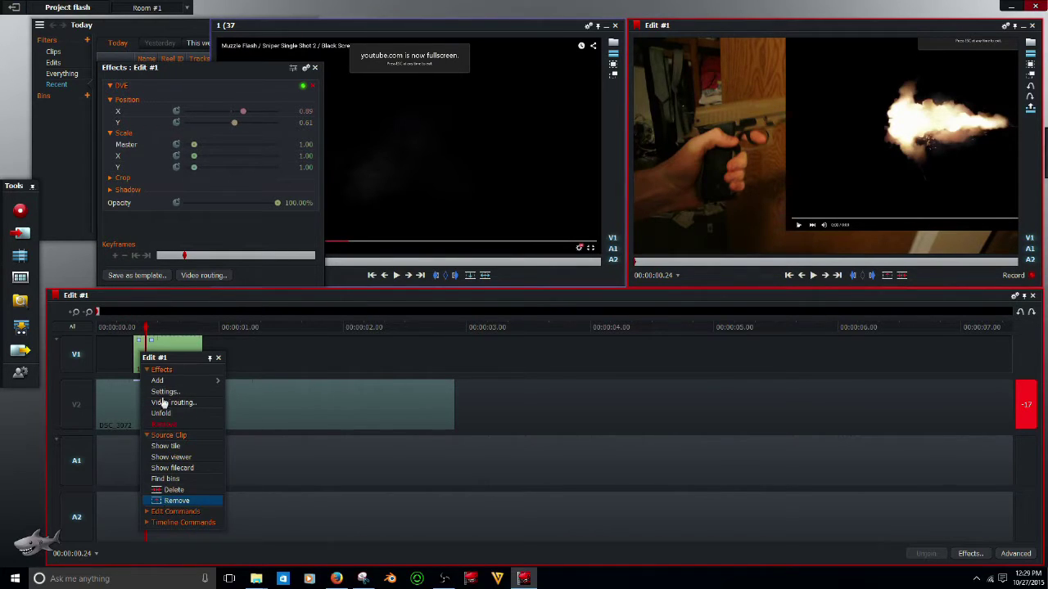
{"action": "left_click_drag", "start_coordinate": [166, 348], "coordinate": [155, 351]}
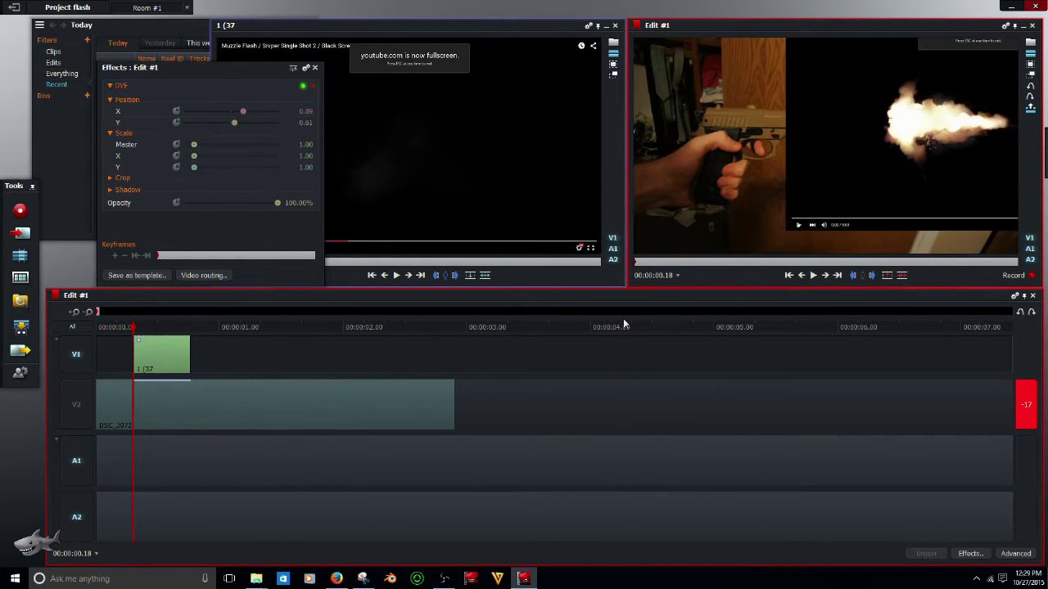
Step: Move the muzzle flash to about X 0.81, Y 0.59 and set its master scale to 0.90
{"action": "left_click_drag", "start_coordinate": [983, 131], "coordinate": [899, 129]}
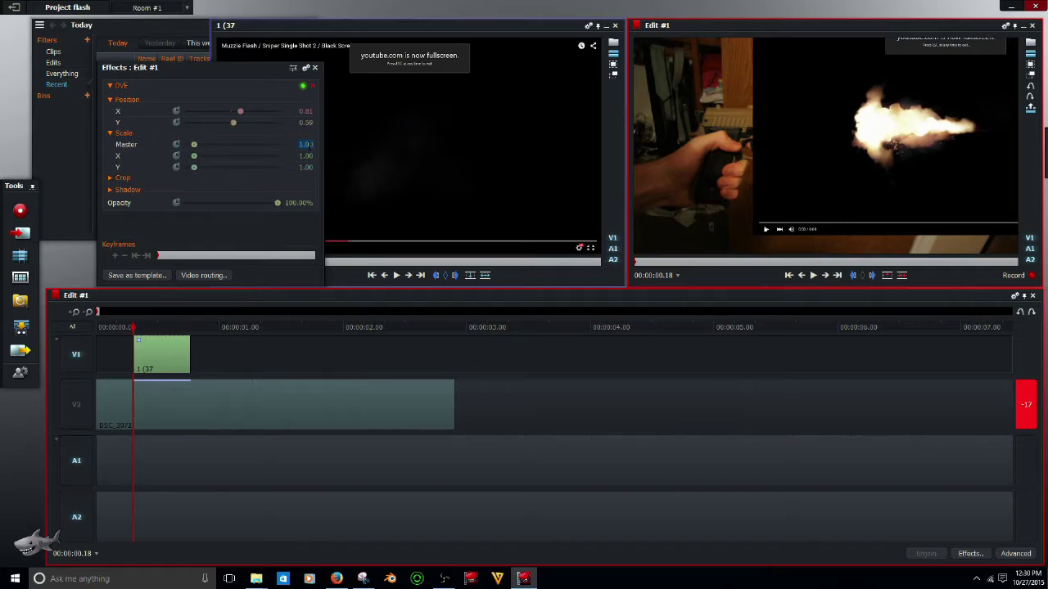
{"action": "type", "text": "9"}
{"action": "key", "text": "Return"}
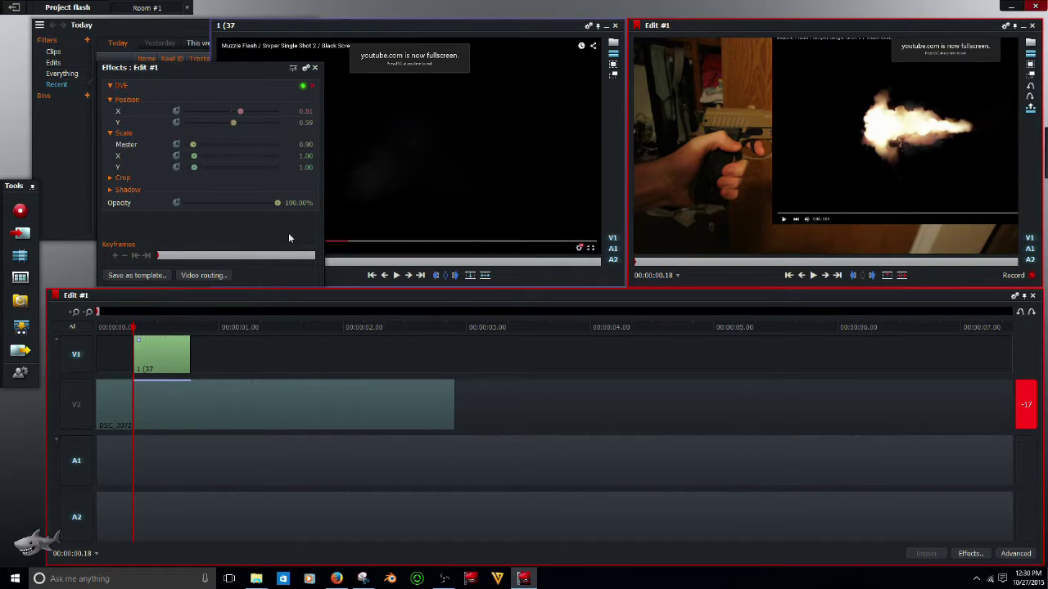
Step: Add the Lumakey effect from the Keying category to the muzzle flash clip
{"action": "left_click", "coordinate": [970, 553]}
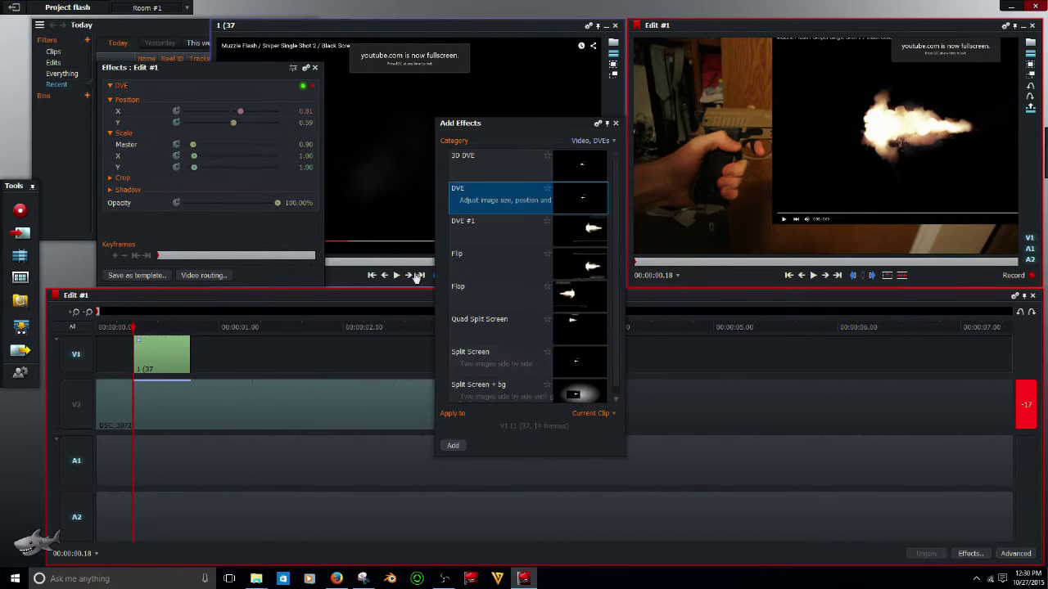
{"action": "left_click", "coordinate": [589, 140]}
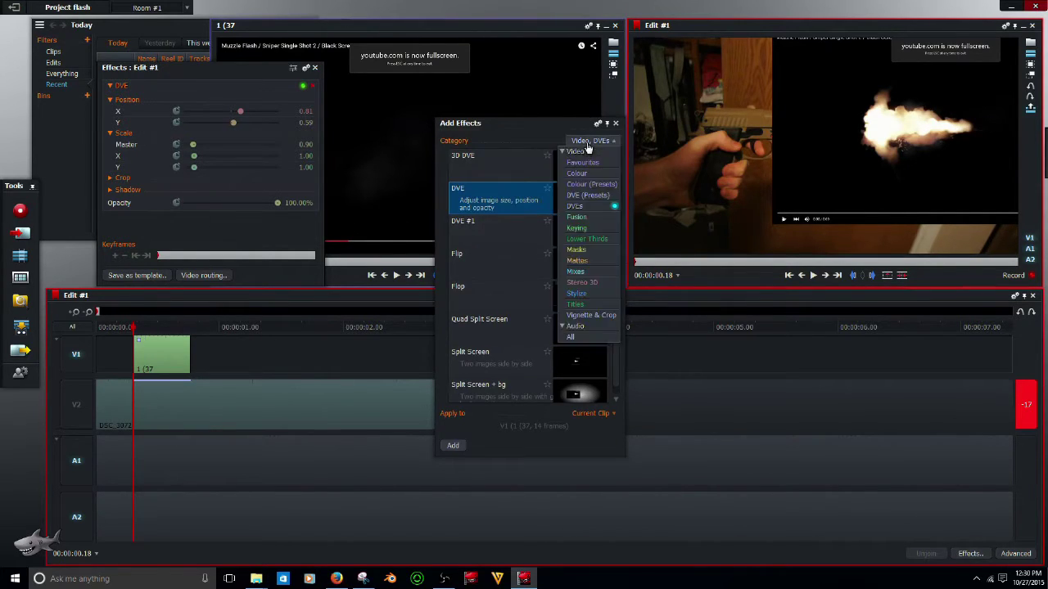
{"action": "left_click", "coordinate": [585, 230]}
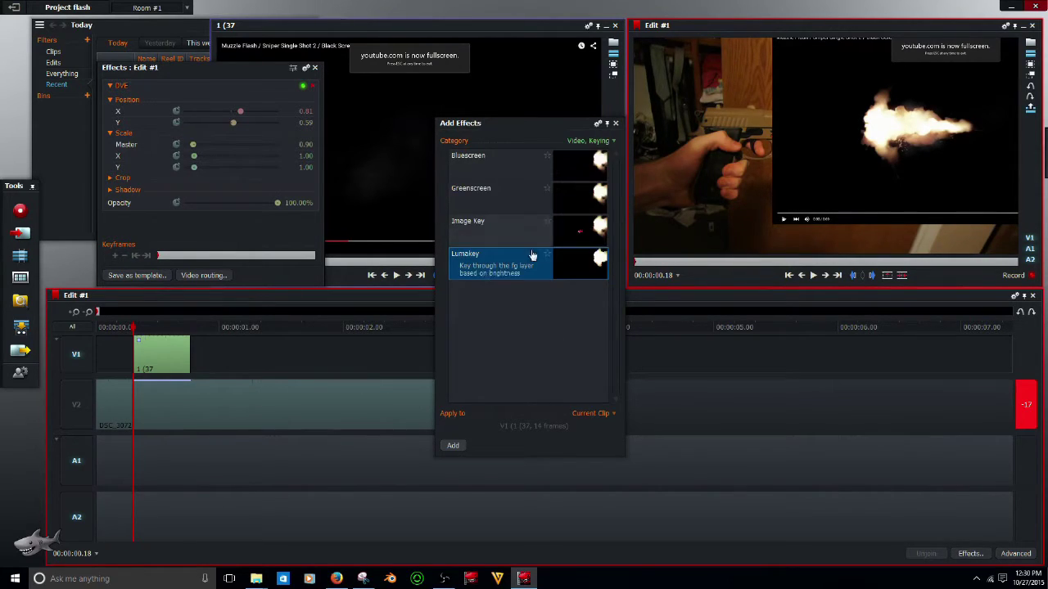
{"action": "double_click", "coordinate": [478, 267]}
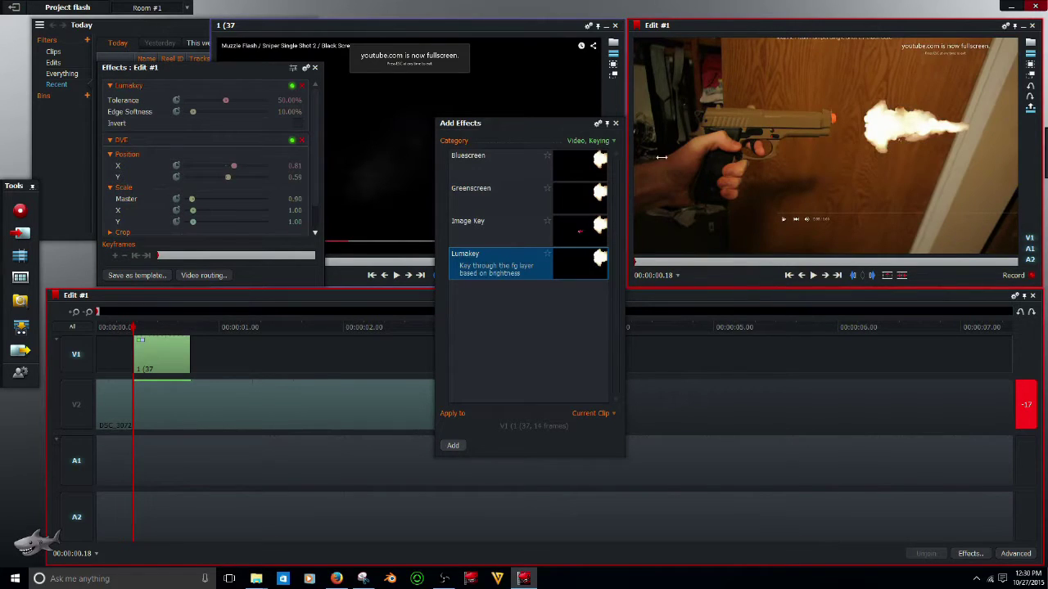
{"action": "left_click", "coordinate": [616, 124]}
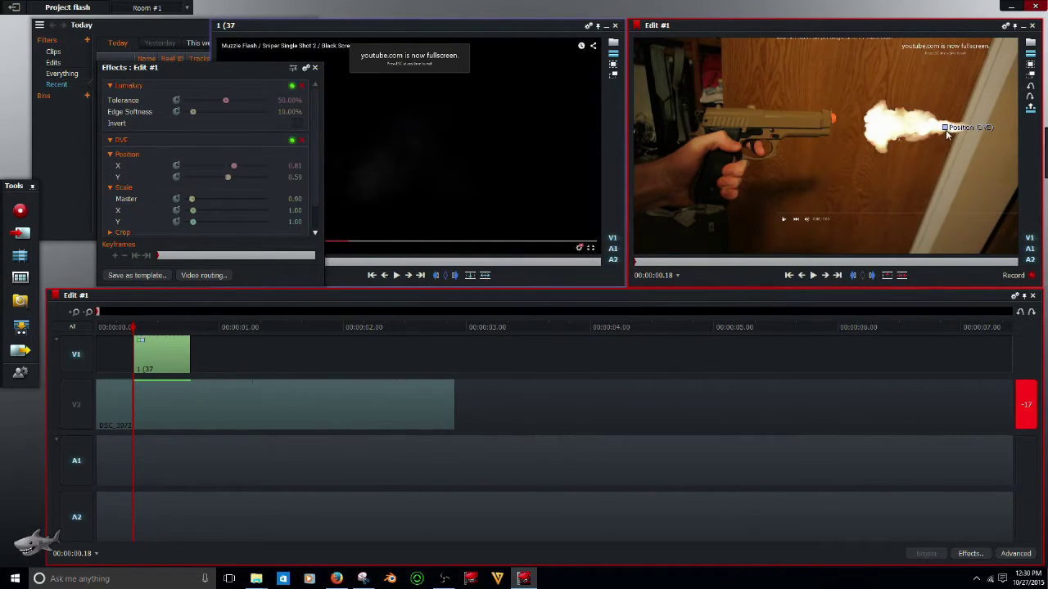
Step: Align the muzzle flash with the gun's barrel tip at about X 0.74, Y 0.62
{"action": "left_click_drag", "start_coordinate": [947, 132], "coordinate": [923, 127]}
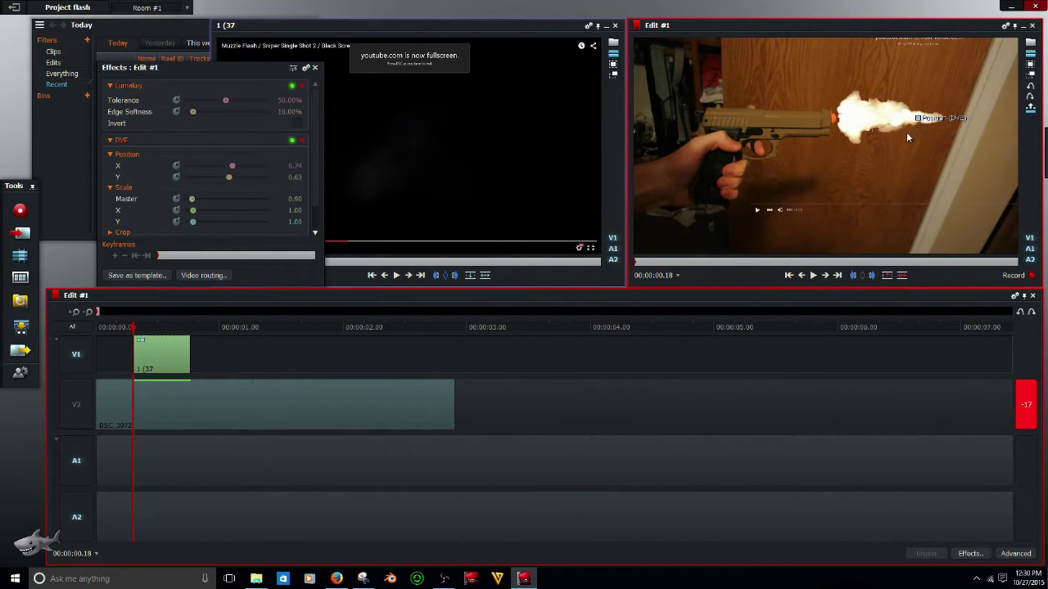
{"action": "mouse_move", "coordinate": [923, 127]}
{"action": "left_mouse_down"}
{"action": "mouse_move", "coordinate": [832, 158]}
{"action": "mouse_move", "coordinate": [923, 127]}
{"action": "left_mouse_up"}
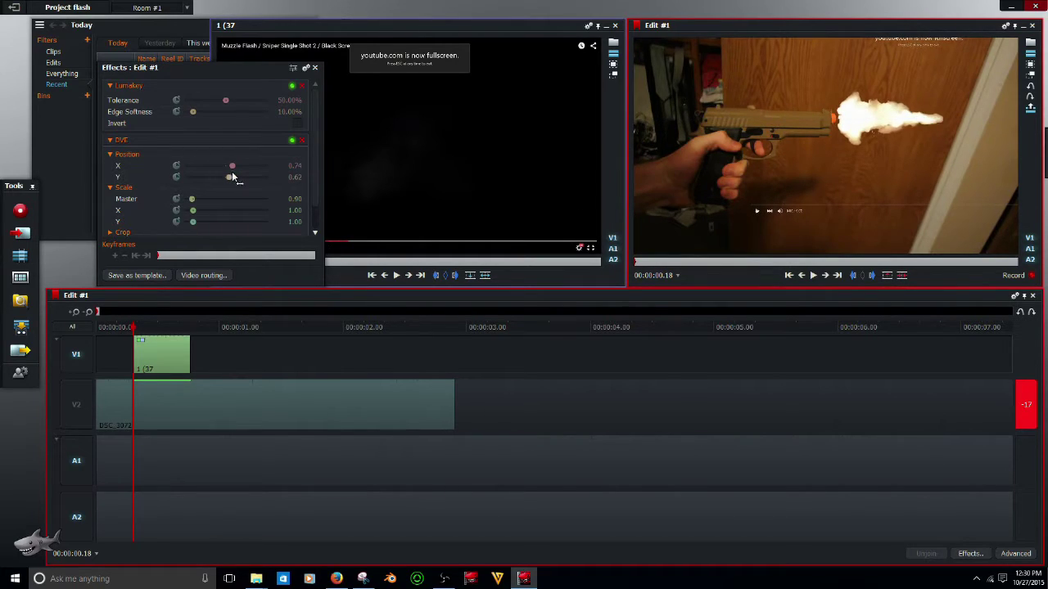
{"action": "left_click_drag", "start_coordinate": [921, 127], "coordinate": [919, 128]}
Step: Examine the keyed muzzle flash frame by frame from 00:00:00.18 to 00:00:00.38 for leftover overlay elements
{"action": "key", "text": "Right"}
{"action": "key", "text": "Right"}
{"action": "key", "text": "Right"}
{"action": "key", "text": "Right"}
{"action": "key", "text": "Right"}
{"action": "key", "text": "Right"}
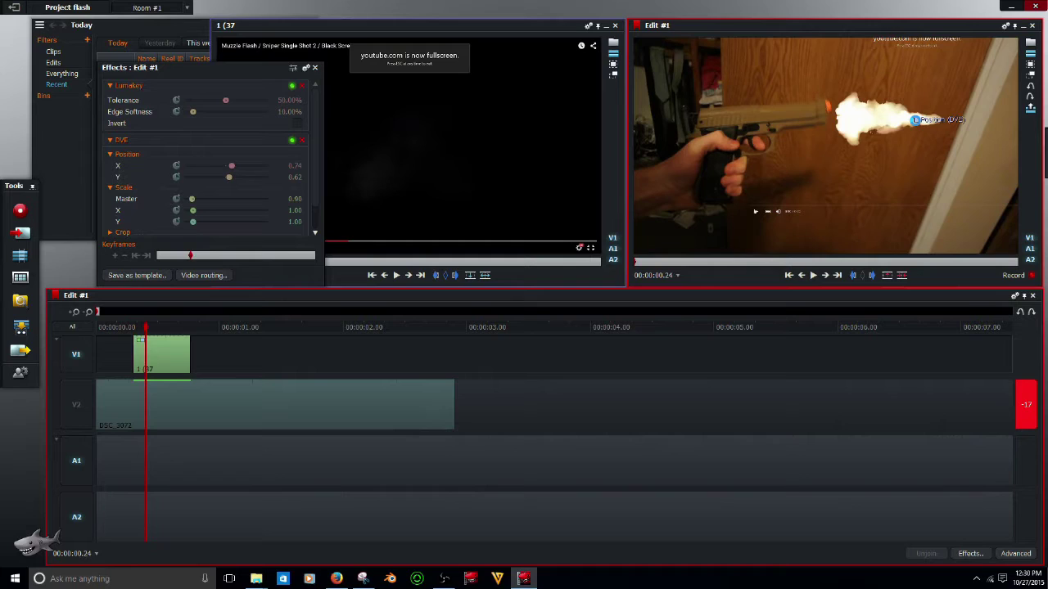
{"action": "key", "text": "Right"}
{"action": "key", "text": "Right"}
{"action": "key", "text": "Right"}
{"action": "key", "text": "Right"}
{"action": "key", "text": "Right"}
{"action": "key", "text": "Right"}
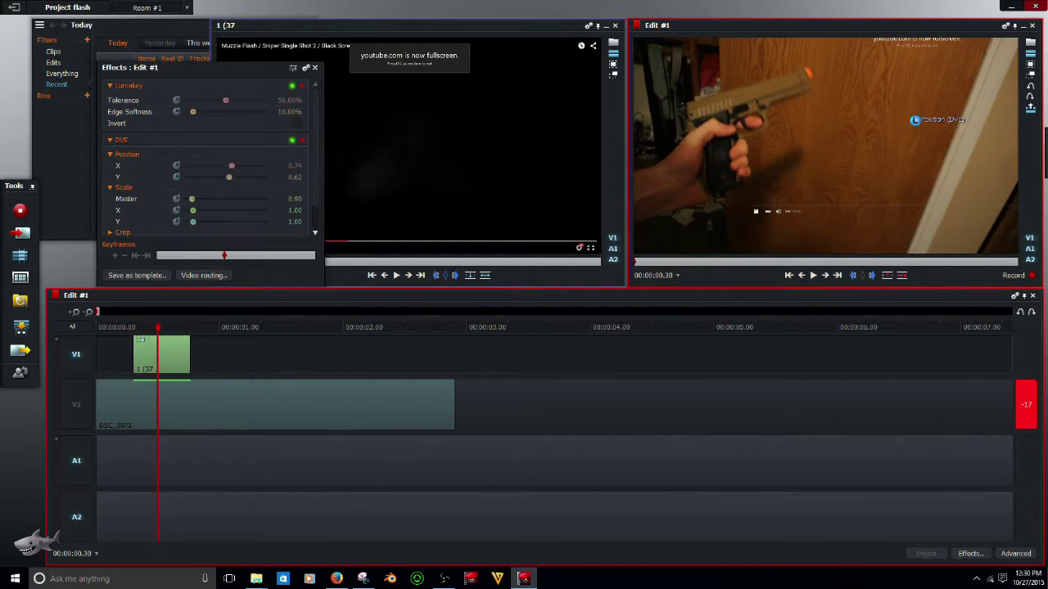
{"action": "key", "text": "Right"}
{"action": "key", "text": "Right"}
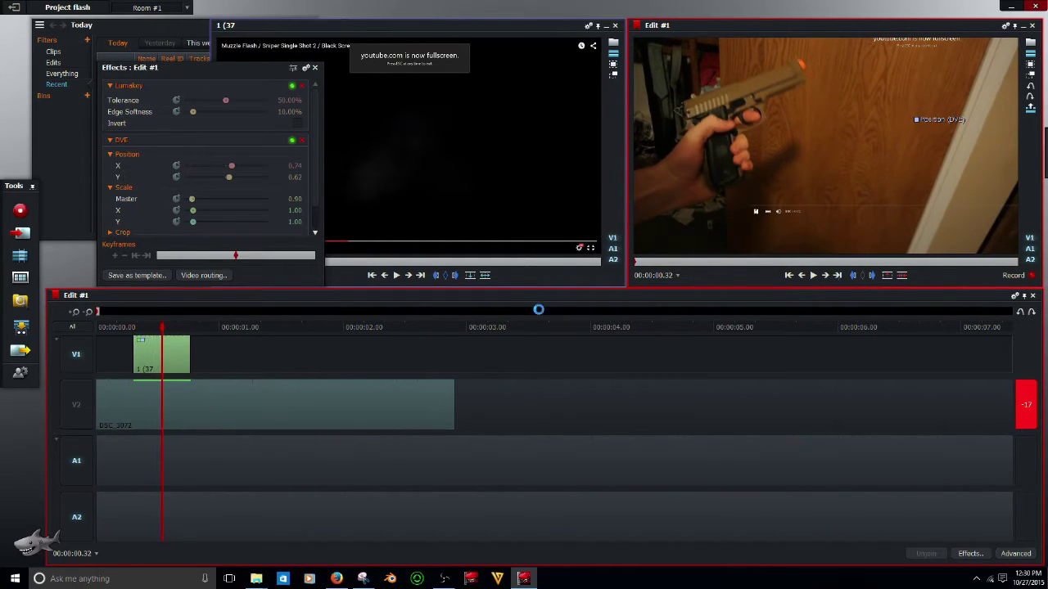
{"action": "key", "text": "Right"}
{"action": "key", "text": "Right"}
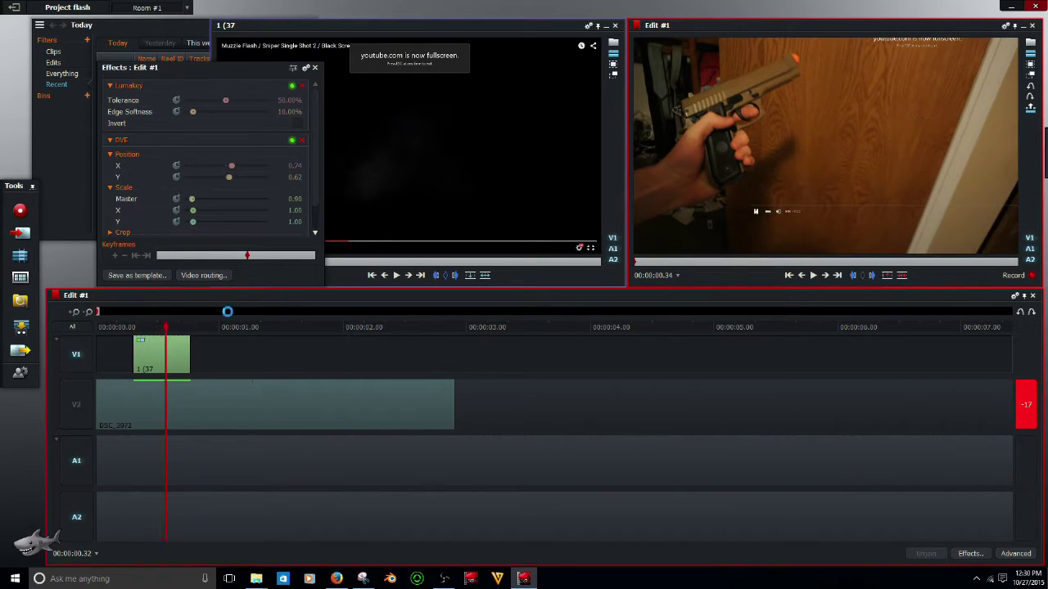
{"action": "key", "text": "Right"}
{"action": "key", "text": "Right"}
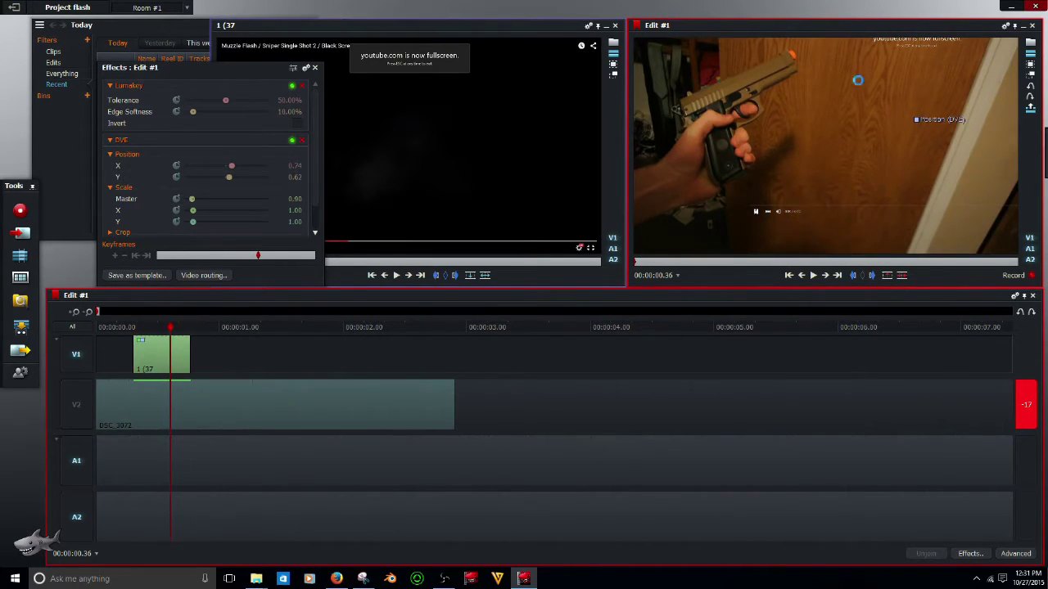
{"action": "key", "text": "Right"}
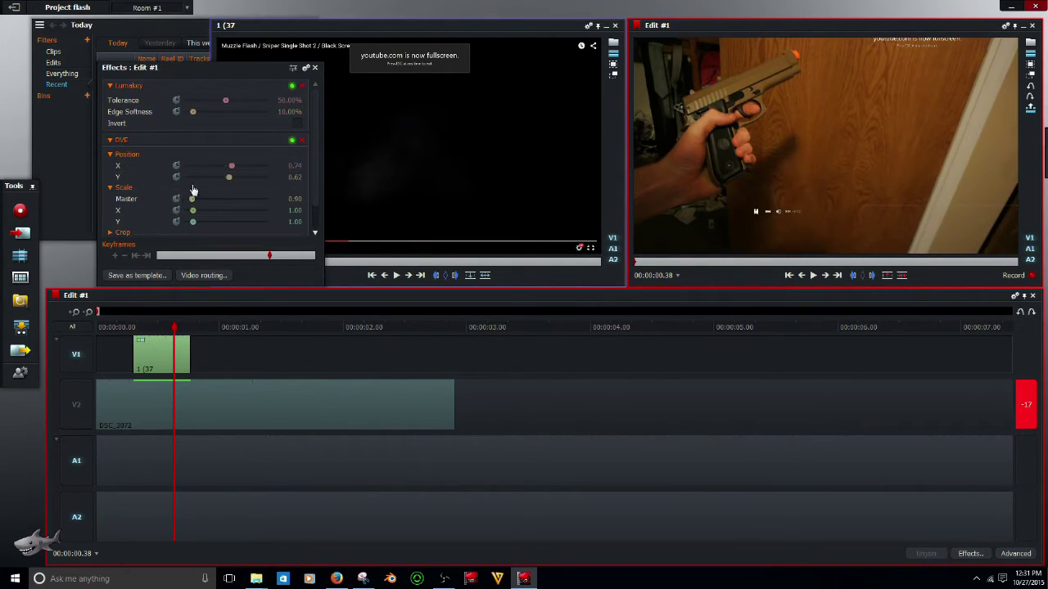
Step: Crop the top of the muzzle flash clip by about 18% in its DVE settings
{"action": "scroll", "coordinate": [196, 193], "scroll_direction": "down", "scroll_amount": 1}
{"action": "left_click", "coordinate": [121, 206]}
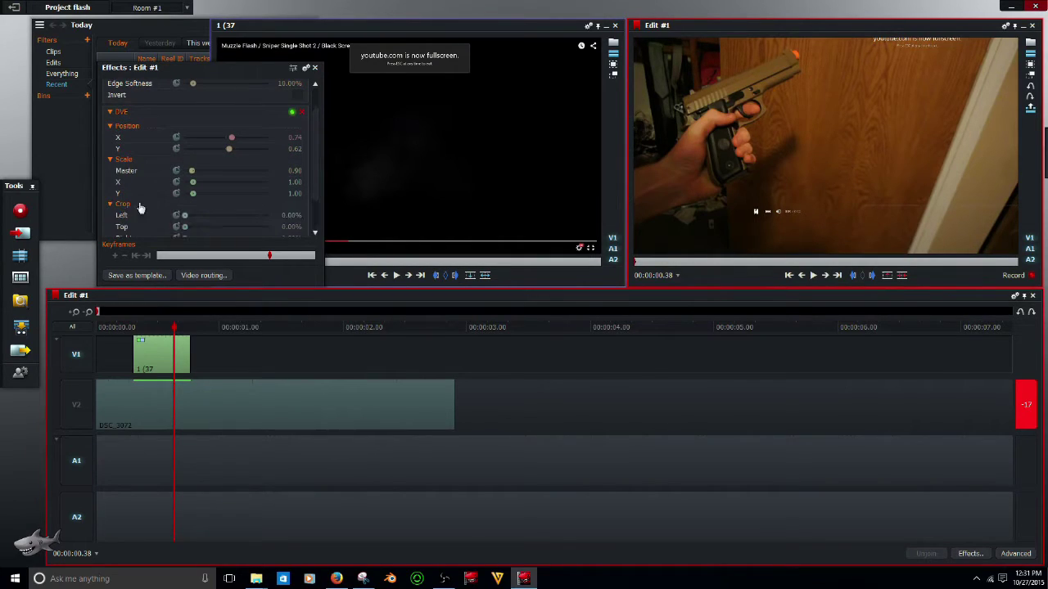
{"action": "left_click_drag", "start_coordinate": [190, 231], "coordinate": [196, 233]}
{"action": "scroll", "coordinate": [223, 194], "scroll_direction": "down", "scroll_amount": 2}
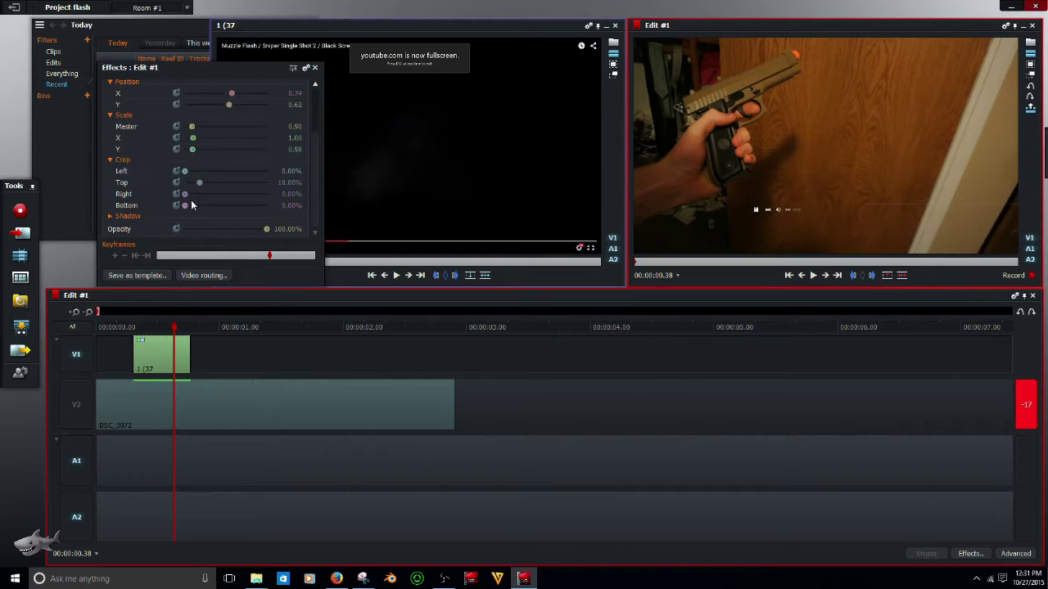
Step: Park the playhead at 00:00:00.26 and crop the bottom of the muzzle flash clip by about 20.67%
{"action": "left_click", "coordinate": [158, 329]}
{"action": "left_click_drag", "start_coordinate": [158, 330], "coordinate": [149, 337]}
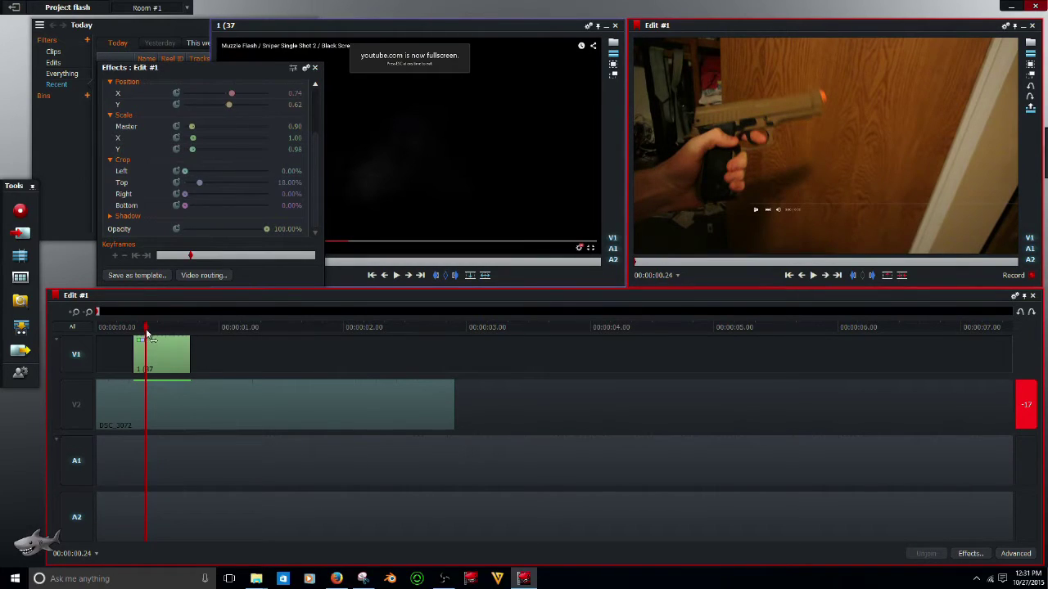
{"action": "left_click", "coordinate": [151, 331]}
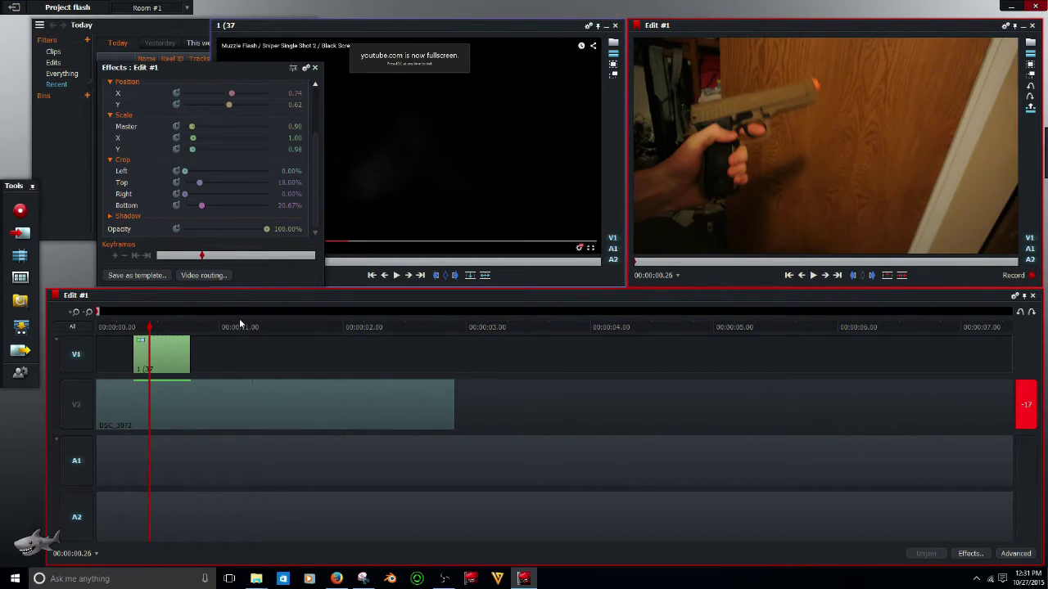
Step: Play back the muzzle flash section of the edit from 00:00:00.16 to check the cropped flash
{"action": "left_click", "coordinate": [814, 277]}
{"action": "left_click", "coordinate": [814, 276]}
{"action": "left_click_drag", "start_coordinate": [231, 328], "coordinate": [128, 335]}
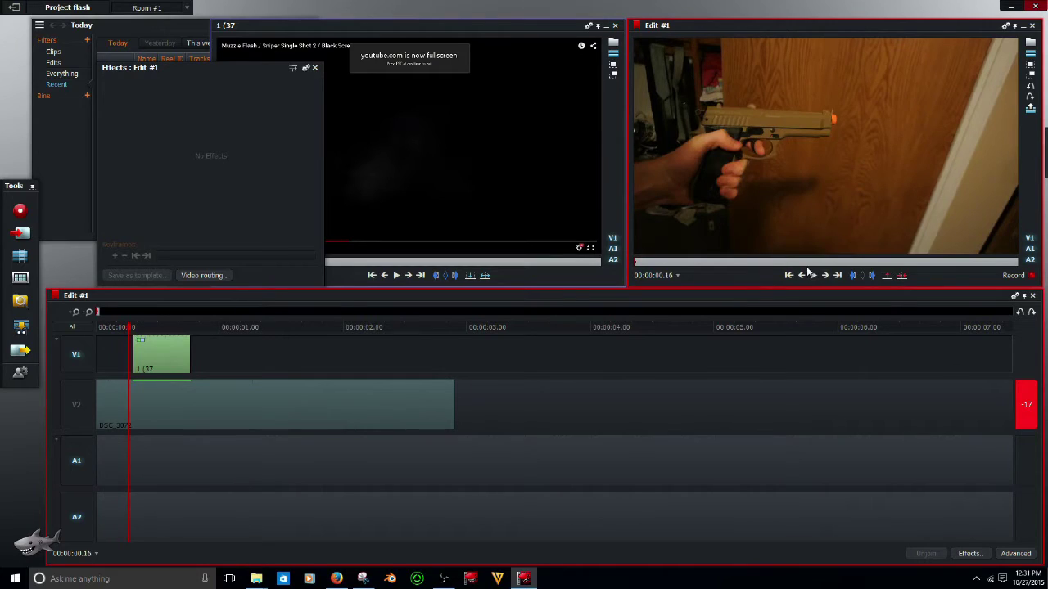
{"action": "left_click", "coordinate": [815, 275]}
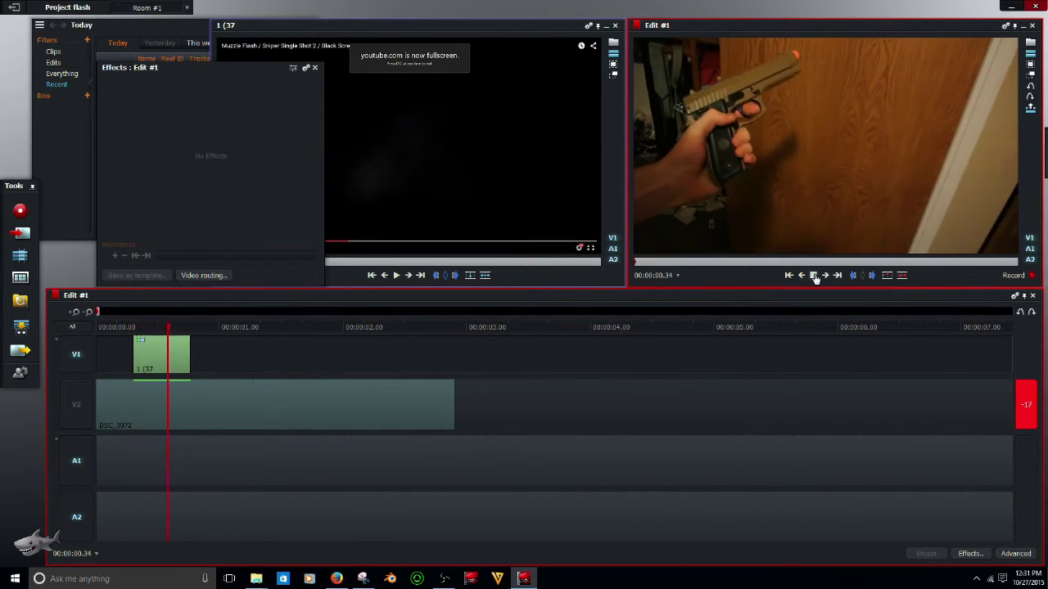
{"action": "left_click", "coordinate": [814, 276]}
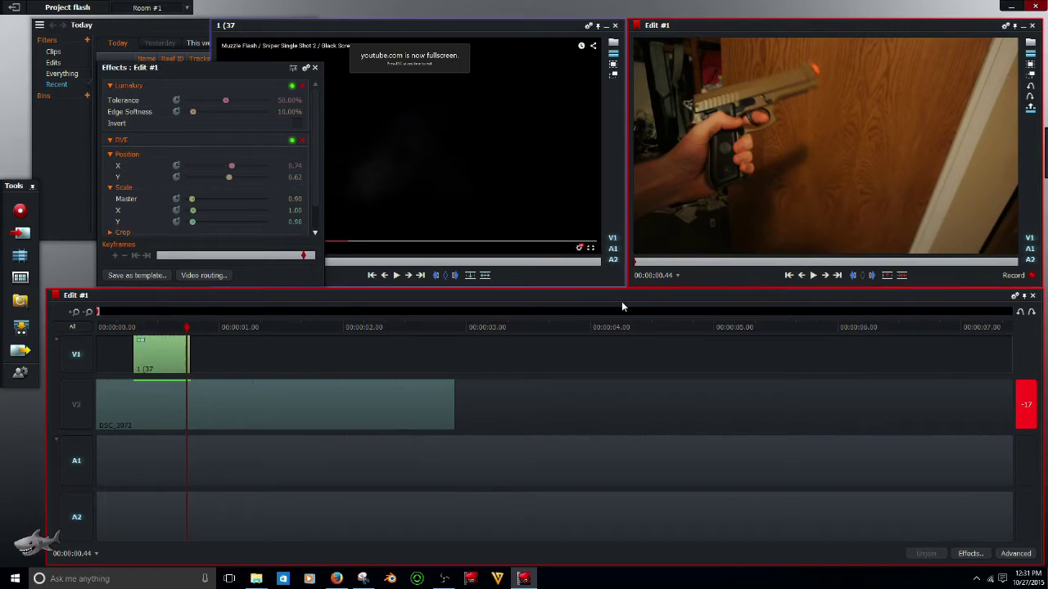
Step: Park the playhead at the muzzle flash clip's start at 00:00:00.18 and open the Colt Desert Eagle sound clip in the source viewer
{"action": "left_click", "coordinate": [144, 334]}
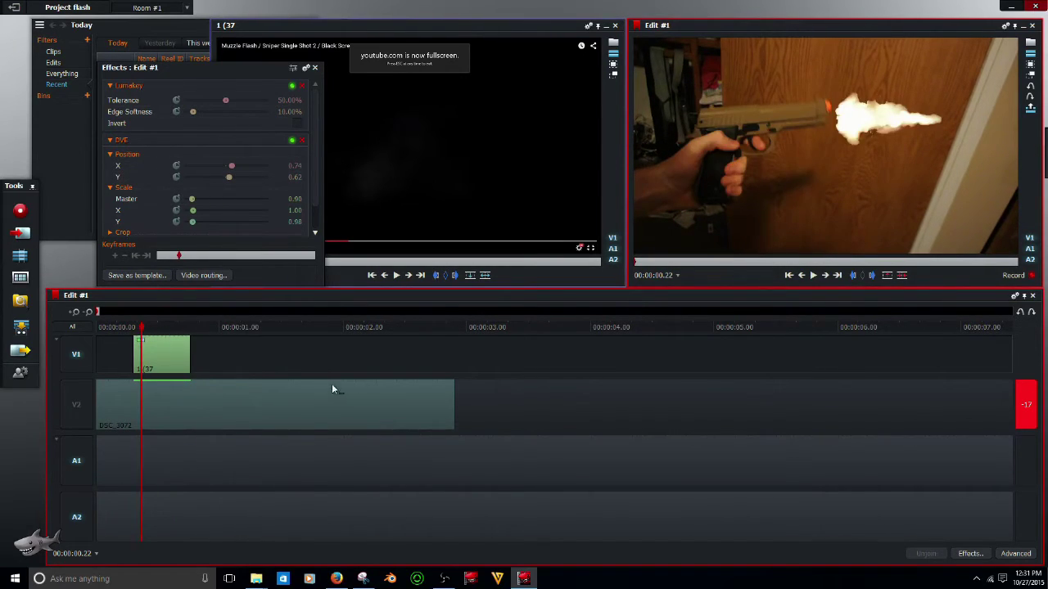
{"action": "left_click", "coordinate": [789, 278]}
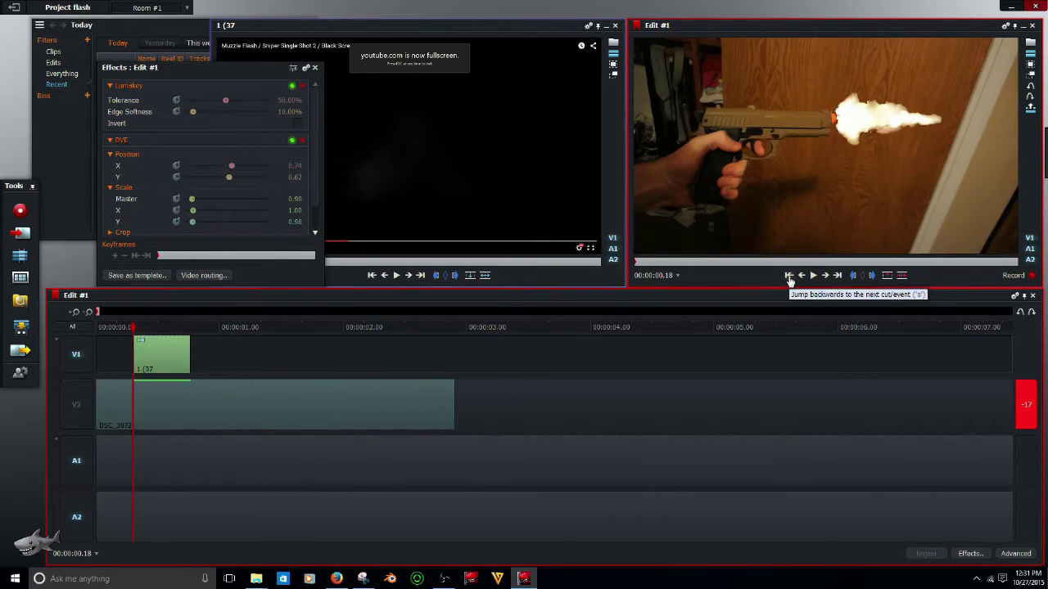
{"action": "left_click", "coordinate": [118, 29]}
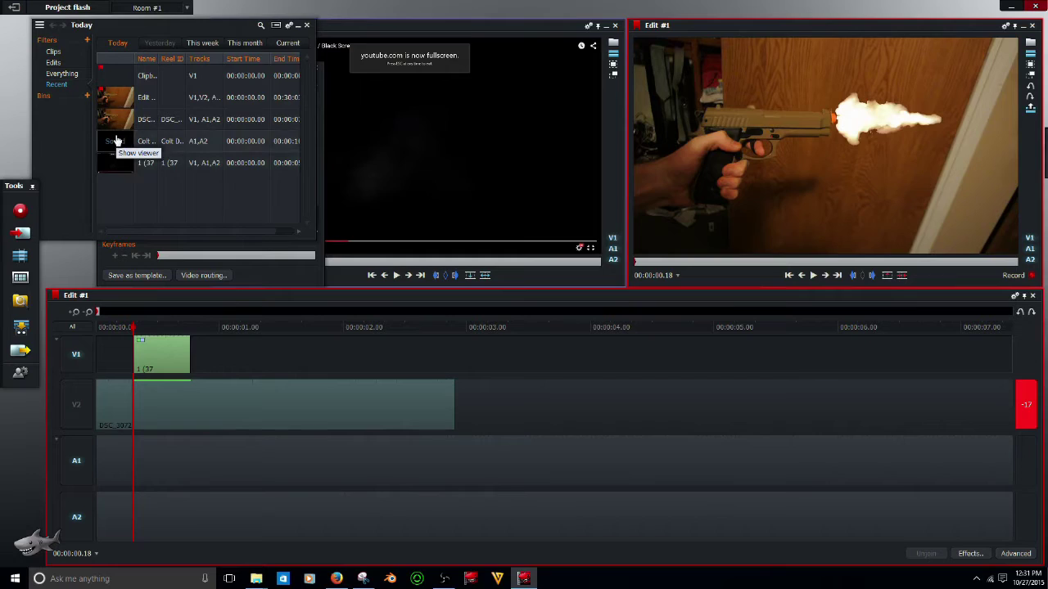
{"action": "left_click", "coordinate": [116, 141]}
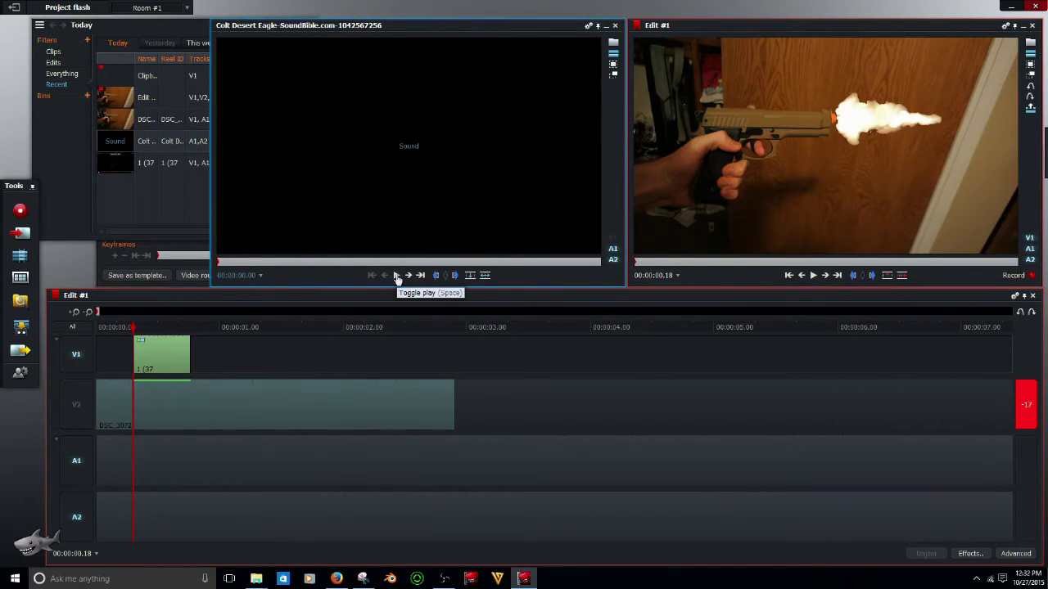
Step: Preview the gunshot sound and limit its marked section to the range from its start to 00:00:00.28
{"action": "left_click", "coordinate": [396, 275]}
{"action": "left_click", "coordinate": [396, 276]}
{"action": "left_click_drag", "start_coordinate": [246, 264], "coordinate": [217, 264]}
{"action": "left_click", "coordinate": [396, 276]}
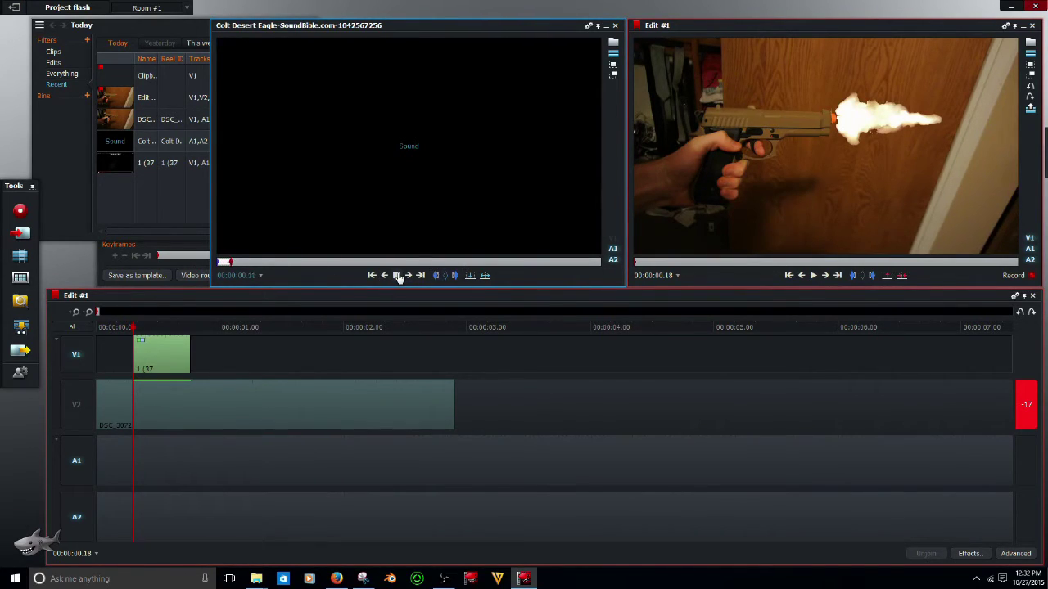
{"action": "left_click", "coordinate": [485, 276]}
{"action": "left_click_drag", "start_coordinate": [283, 354], "coordinate": [185, 360]}
{"action": "left_click", "coordinate": [1019, 313]}
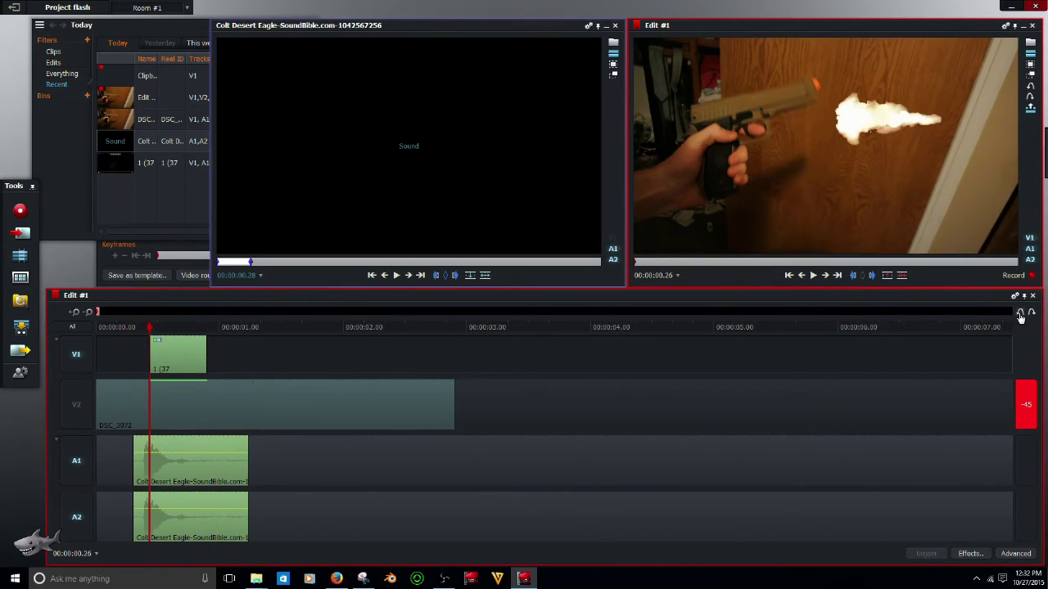
{"action": "left_click", "coordinate": [1020, 314]}
{"action": "left_click", "coordinate": [1020, 316]}
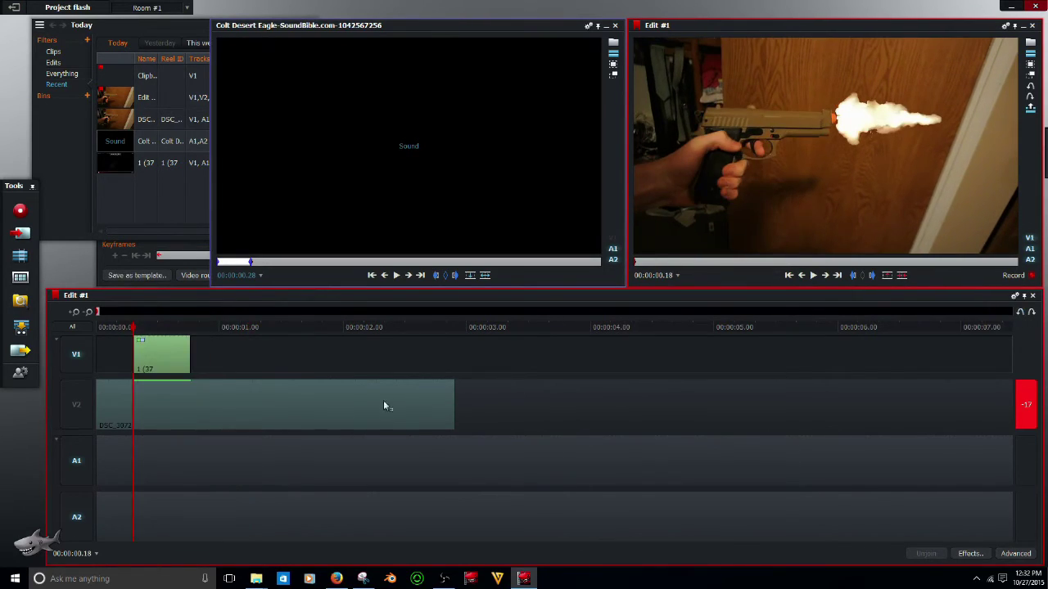
Step: With track V1 deselected, place the marked gunshot sound on A1 and A2, with its start shifted to 00:00:00.14
{"action": "left_click", "coordinate": [80, 356]}
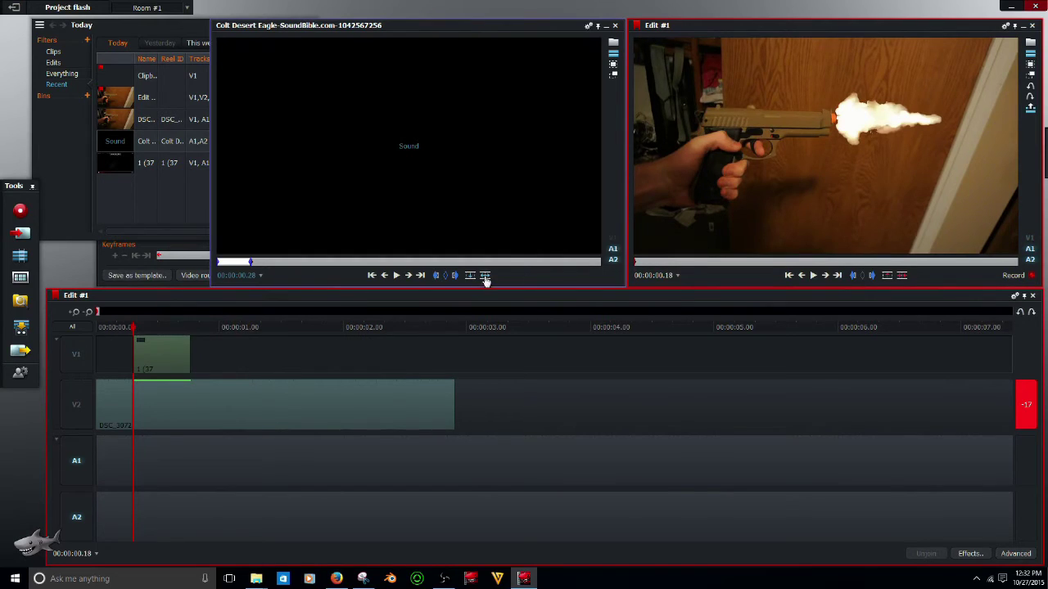
{"action": "left_click", "coordinate": [485, 276]}
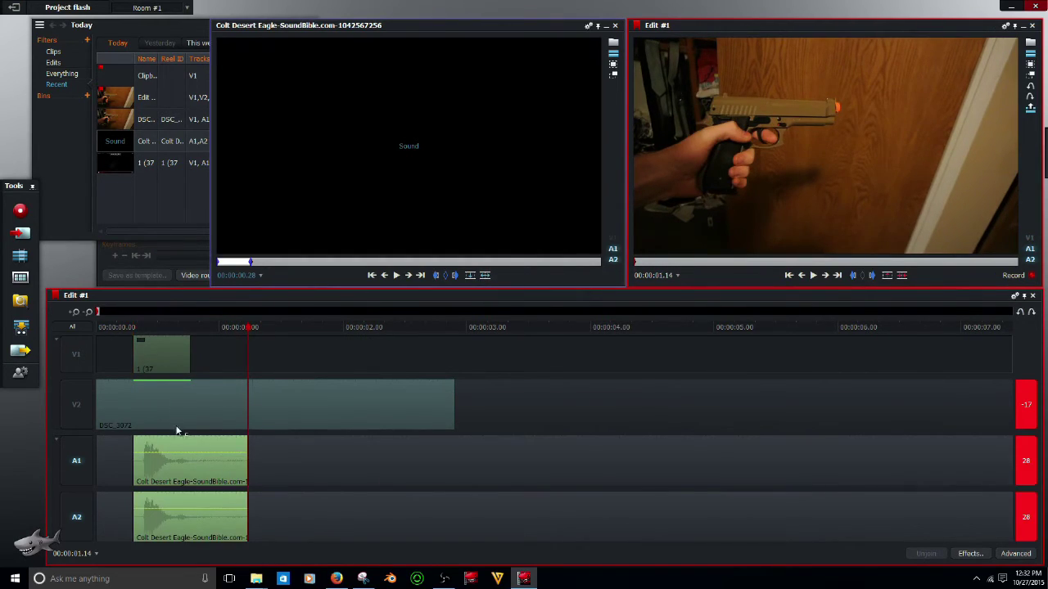
{"action": "mouse_move", "coordinate": [183, 466]}
{"action": "left_mouse_down"}
{"action": "mouse_move", "coordinate": [174, 466]}
{"action": "mouse_move", "coordinate": [182, 454]}
{"action": "left_mouse_up"}
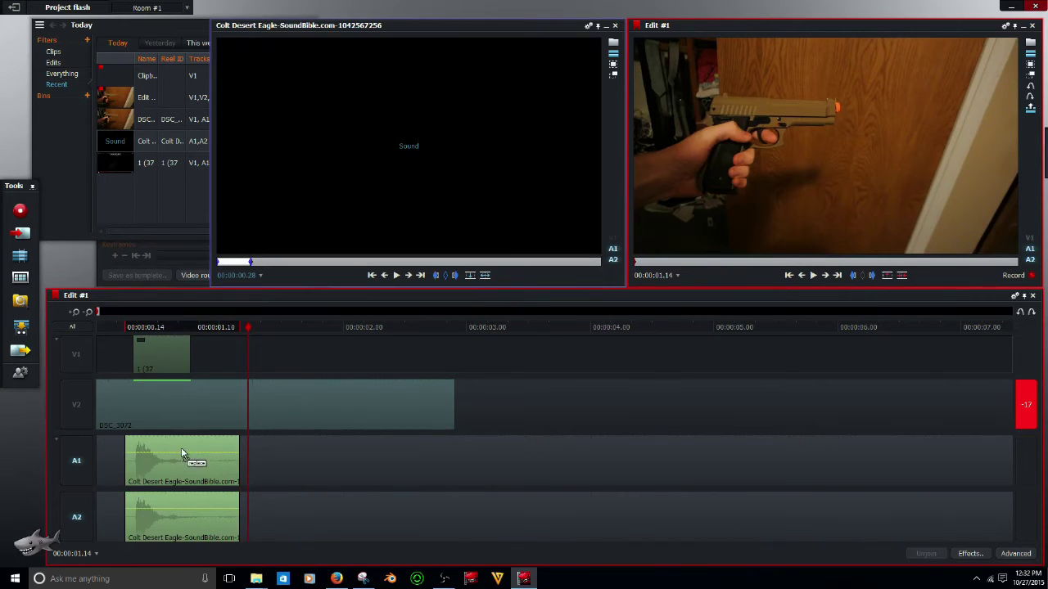
Step: Play the edit from 00:00:00.12 to check the gunshot sound against the muzzle flash
{"action": "left_click", "coordinate": [127, 330]}
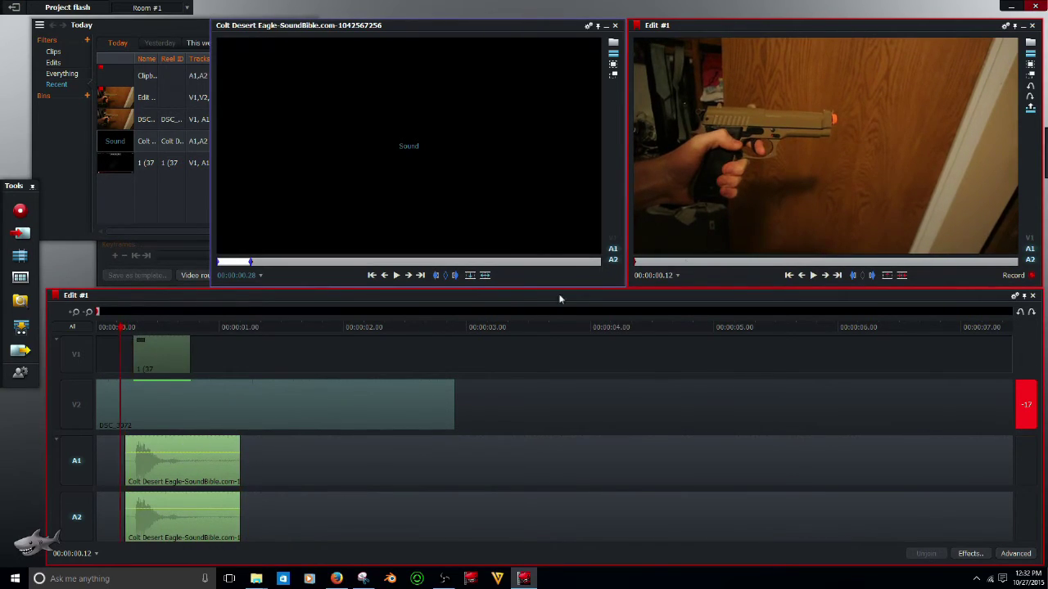
{"action": "left_click", "coordinate": [812, 276]}
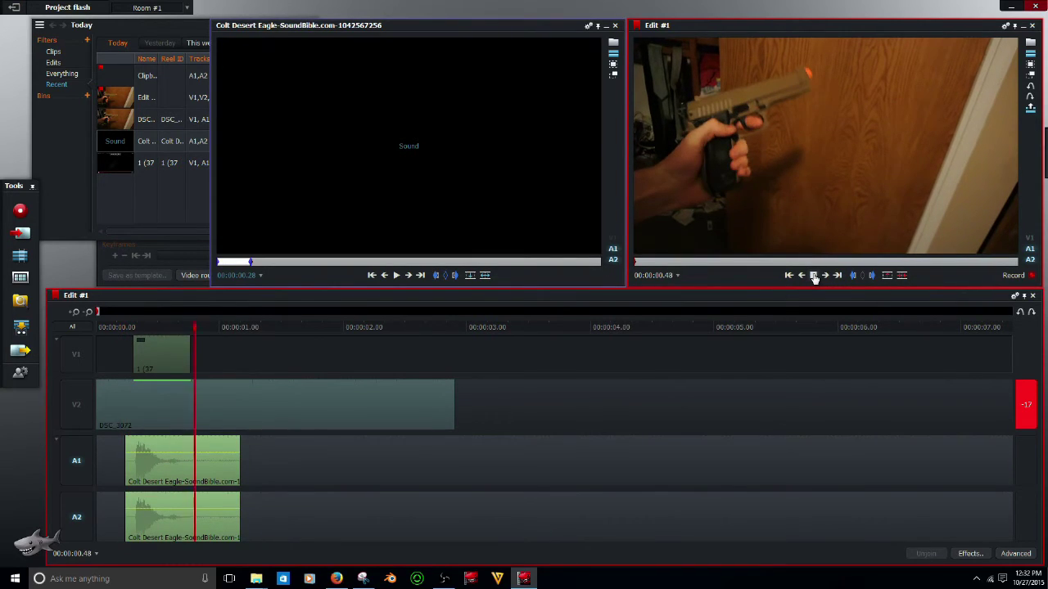
{"action": "left_click", "coordinate": [812, 276]}
Step: Go to the far end of the edit and enable tracks V1, V2, A1 and A2 together
{"action": "left_click", "coordinate": [1000, 392]}
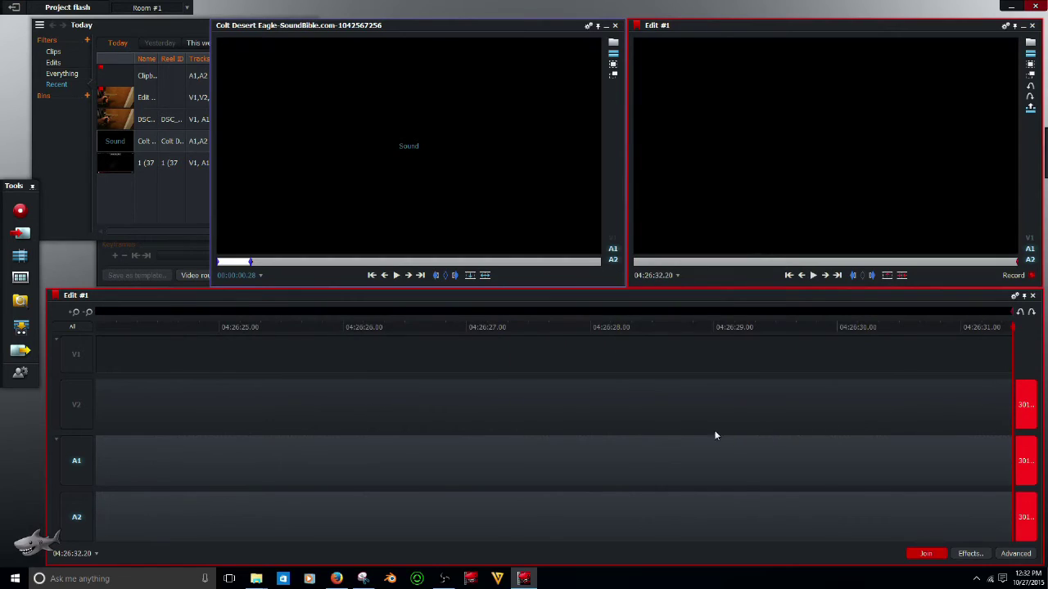
{"action": "left_click", "coordinate": [73, 358]}
{"action": "left_click", "coordinate": [77, 402]}
{"action": "left_click", "coordinate": [77, 447]}
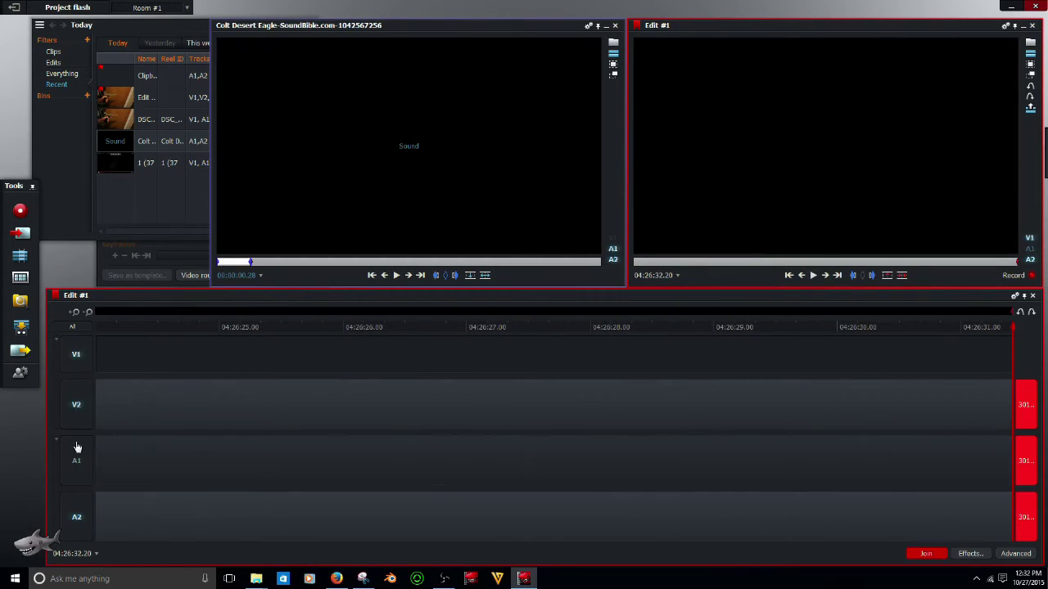
{"action": "left_click", "coordinate": [82, 460]}
{"action": "left_click", "coordinate": [922, 556]}
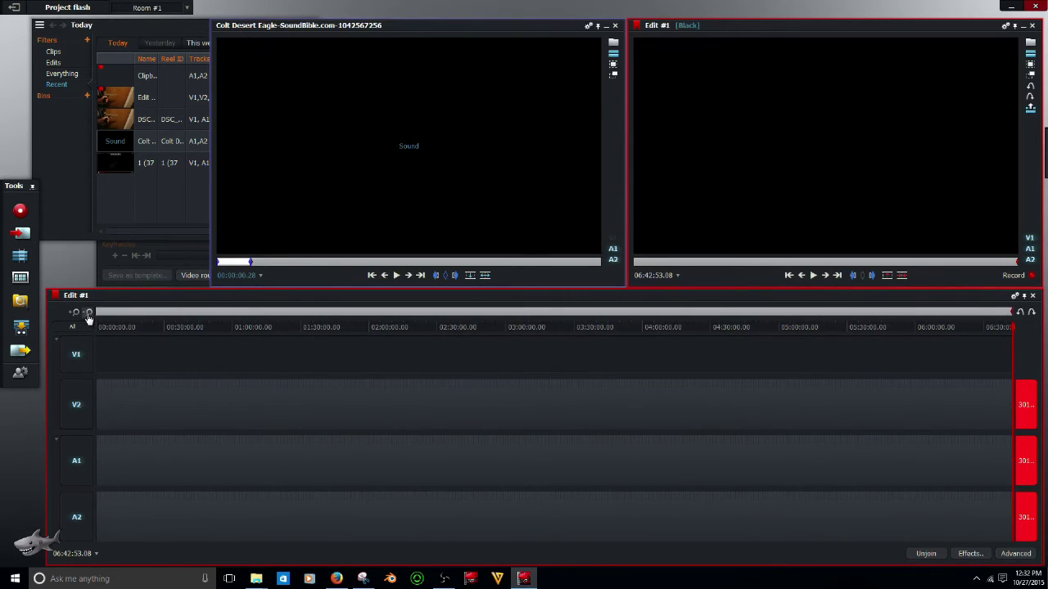
Step: Trim the empty black tail on all tracks back to the end of the DSC_3072 footage and rejoin the cuts
{"action": "left_click", "coordinate": [1003, 405]}
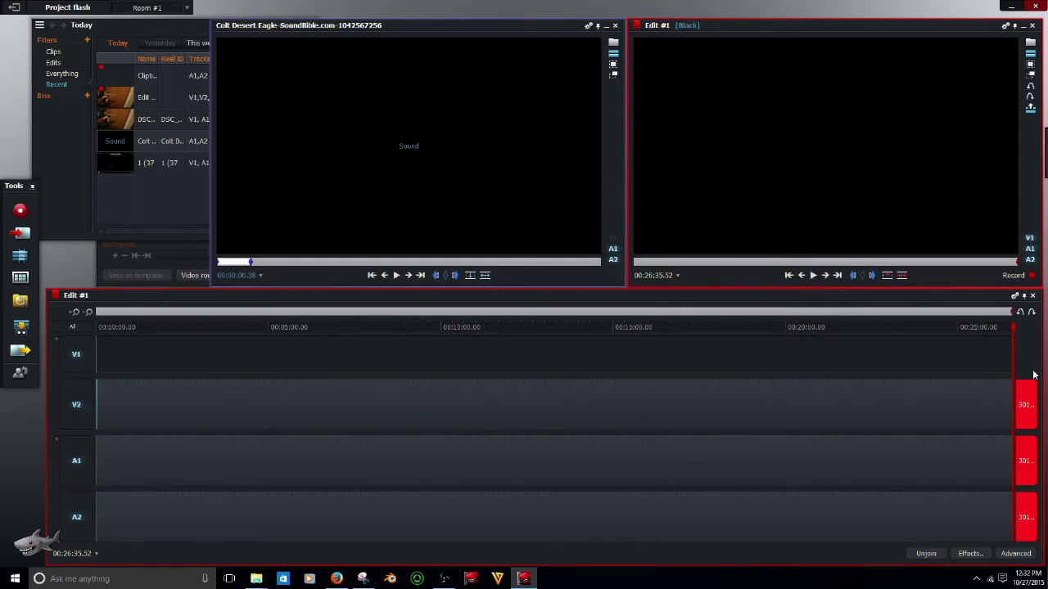
{"action": "left_click_drag", "start_coordinate": [994, 401], "coordinate": [175, 417]}
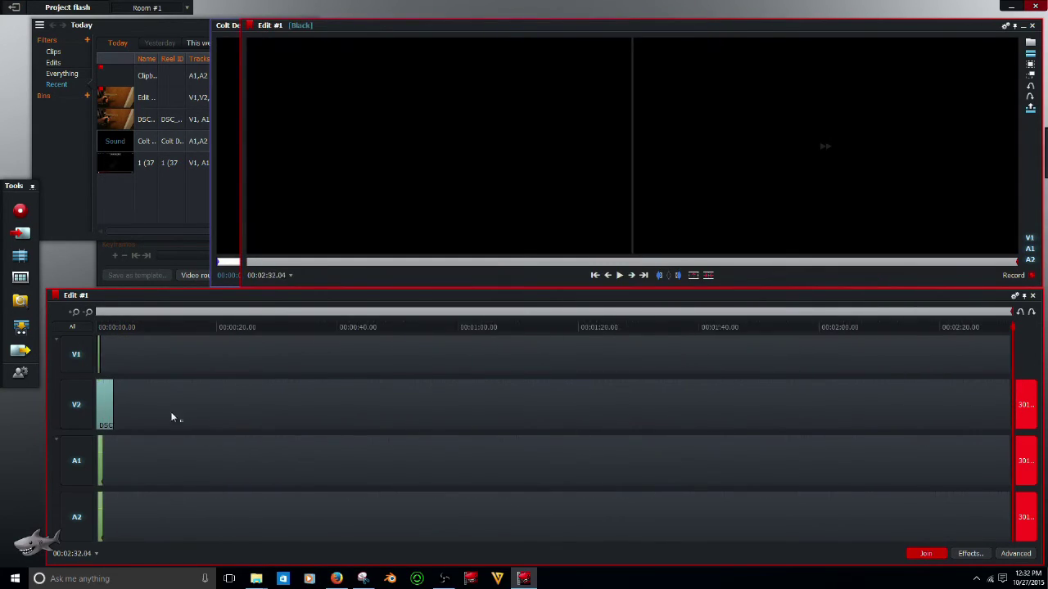
{"action": "left_click_drag", "start_coordinate": [1004, 398], "coordinate": [303, 436]}
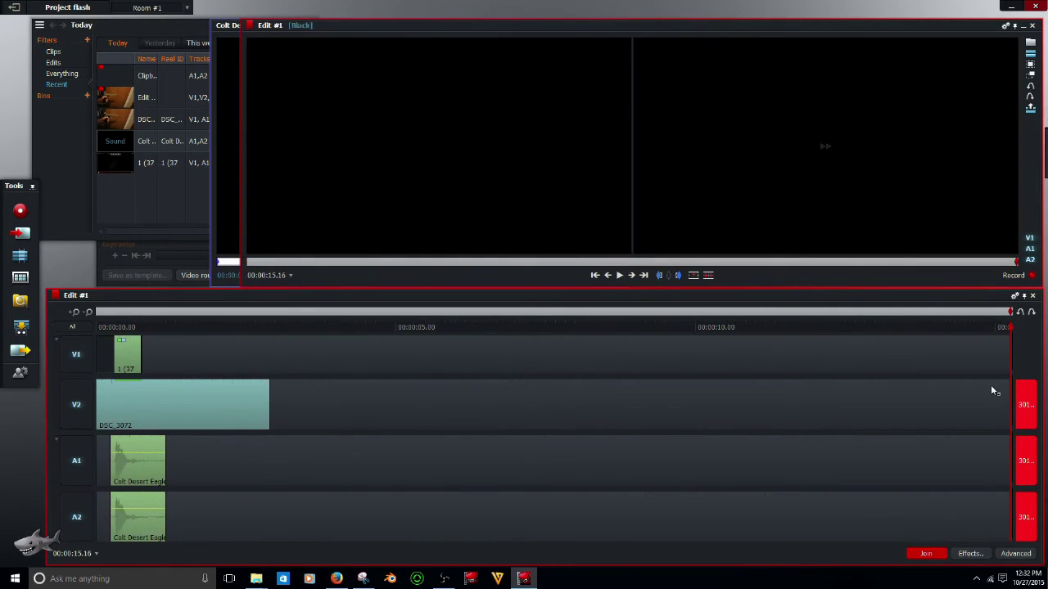
{"action": "left_click_drag", "start_coordinate": [1000, 389], "coordinate": [725, 404]}
{"action": "left_click", "coordinate": [925, 554]}
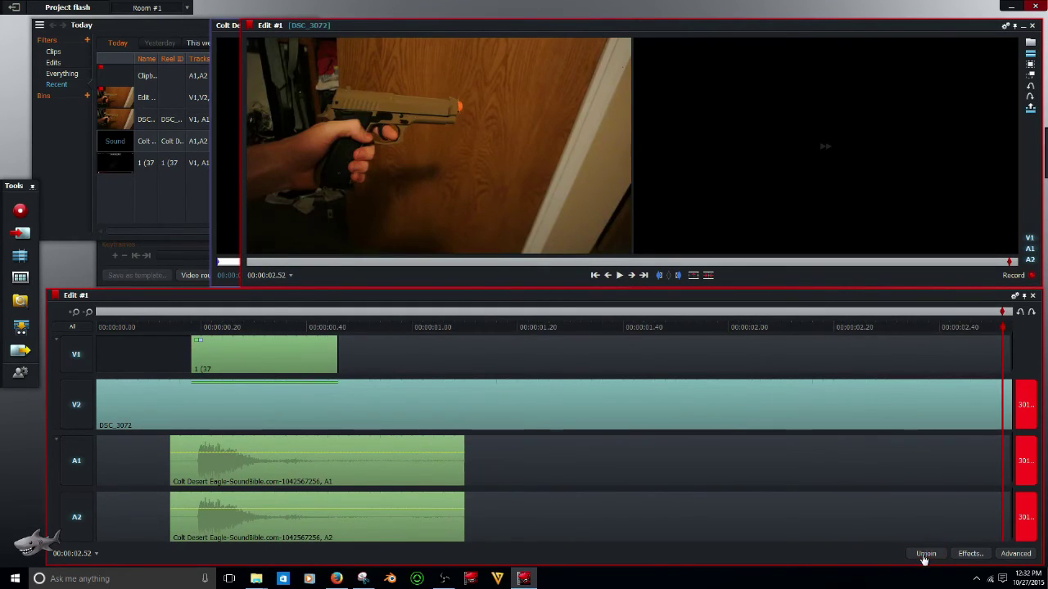
Step: Export Edit #1 as a 720p YouTube (H.264/MP4) file with the file name "name"
{"action": "left_click", "coordinate": [20, 352]}
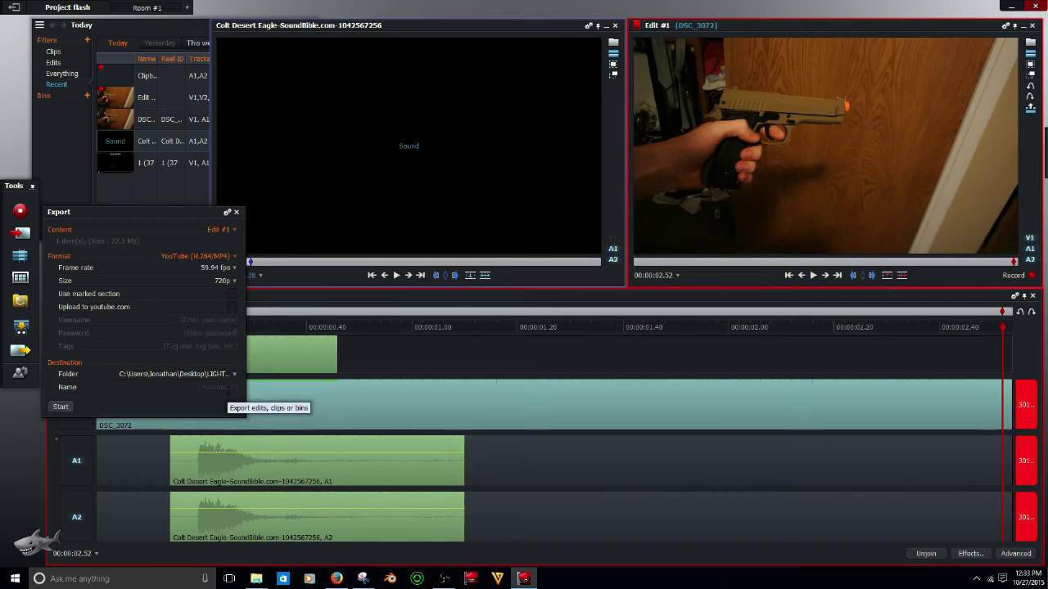
{"action": "left_click", "coordinate": [229, 387]}
{"action": "type", "text": "name"}
{"action": "left_click", "coordinate": [61, 407]}
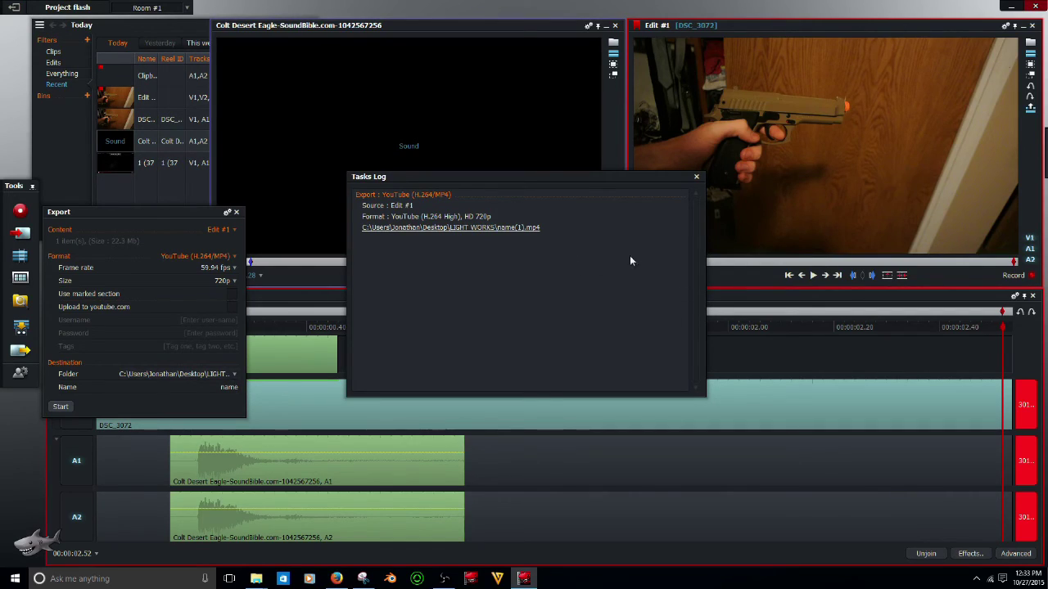
Step: Open the exported file's location from the tasks log to view it in the LIGHT WORKS folder
{"action": "left_click", "coordinate": [462, 231]}
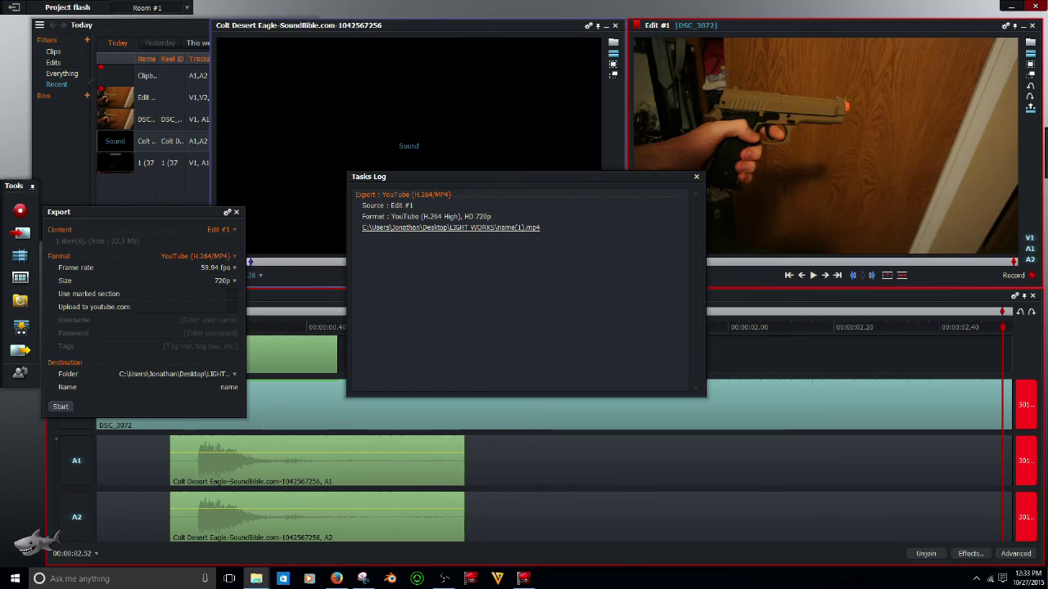
{"action": "left_click_drag", "start_coordinate": [917, 109], "coordinate": [425, 97]}
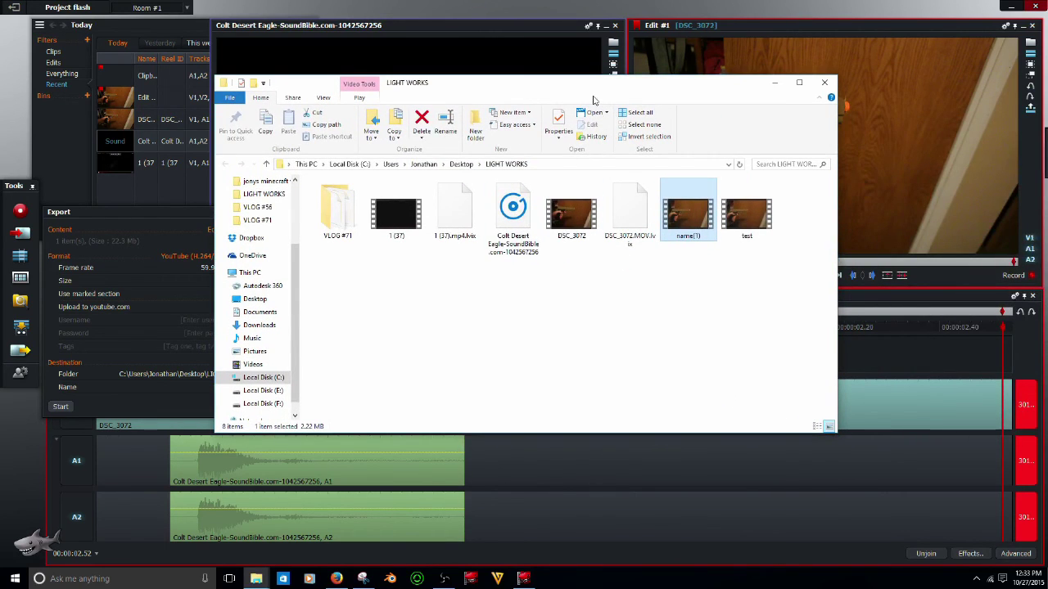
{"action": "left_click_drag", "start_coordinate": [592, 96], "coordinate": [1047, 107]}
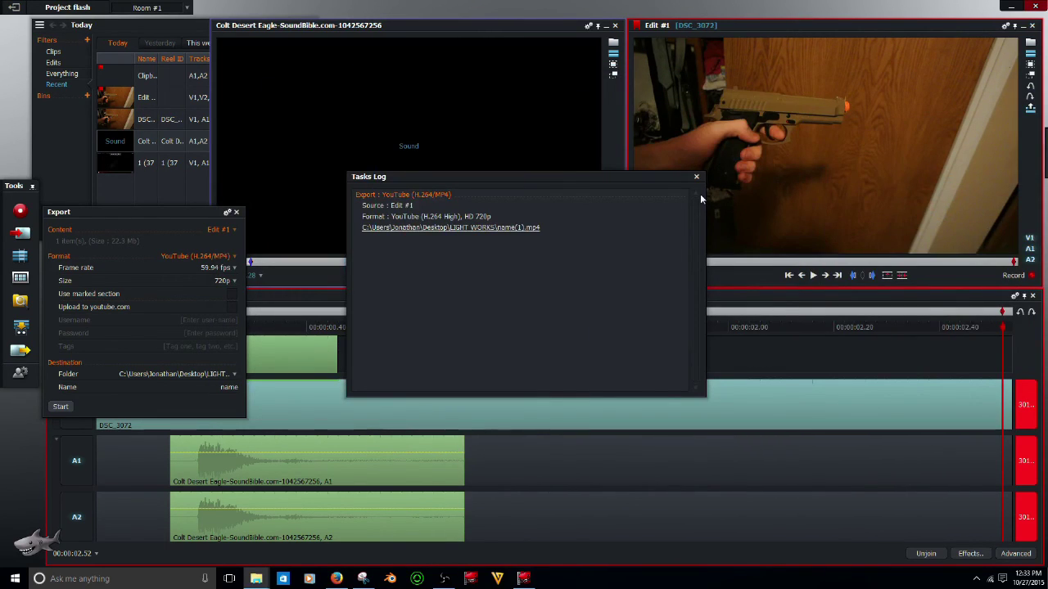